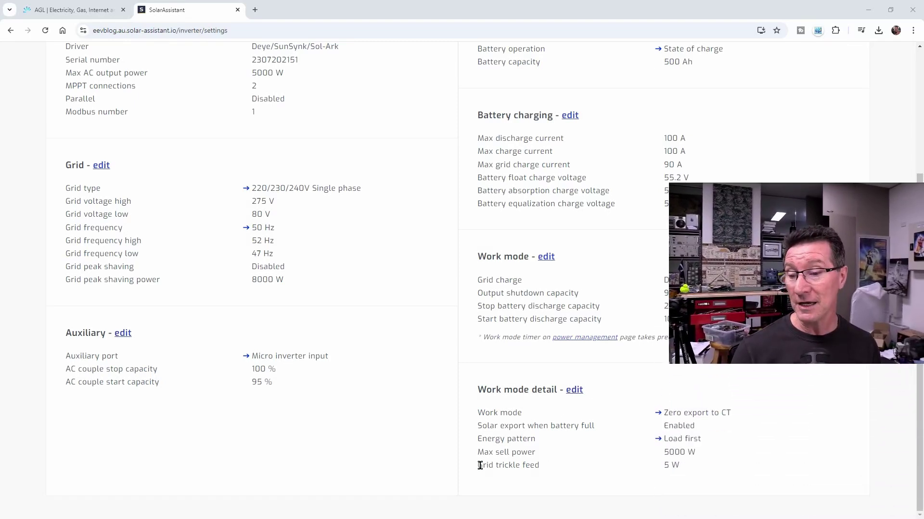
Highlight the Grid trickle feed setting under Work mode detail and switch to the AGL usage page.
{"action": "left_click_drag", "start_coordinate": [477, 465], "coordinate": [563, 468]}
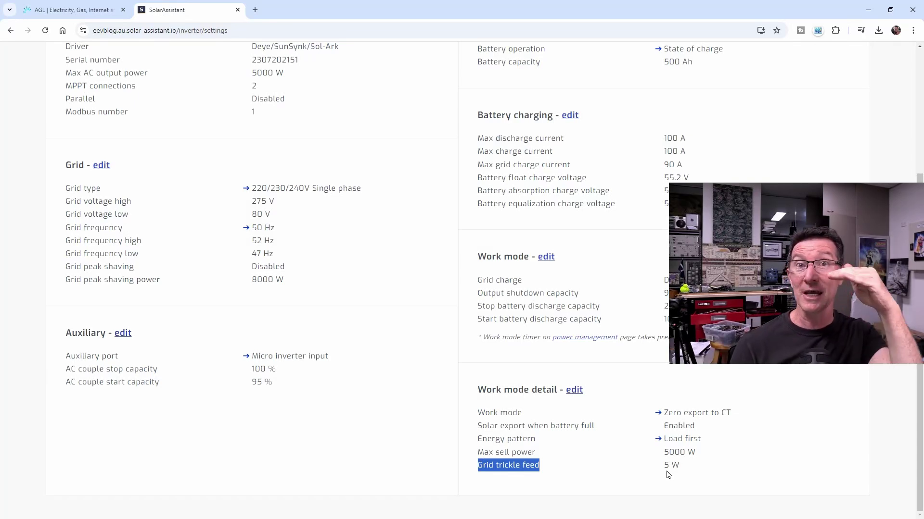
{"action": "left_click", "coordinate": [78, 10]}
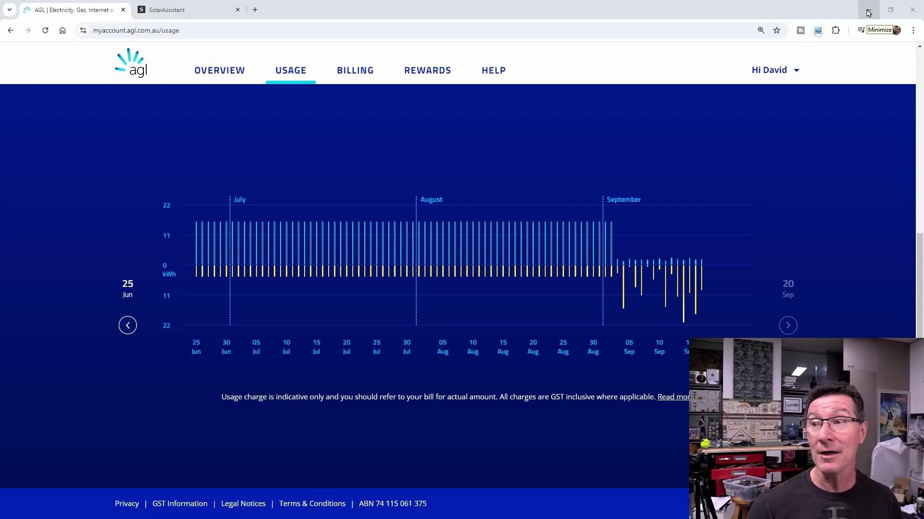
Switch to the AGL-Smart-Meter-Data workbook in Excel and inspect the start date and rate type in its first data rows.
{"action": "left_click", "coordinate": [869, 13]}
{"action": "scroll", "coordinate": [503, 259], "scroll_direction": "up", "scroll_amount": 11}
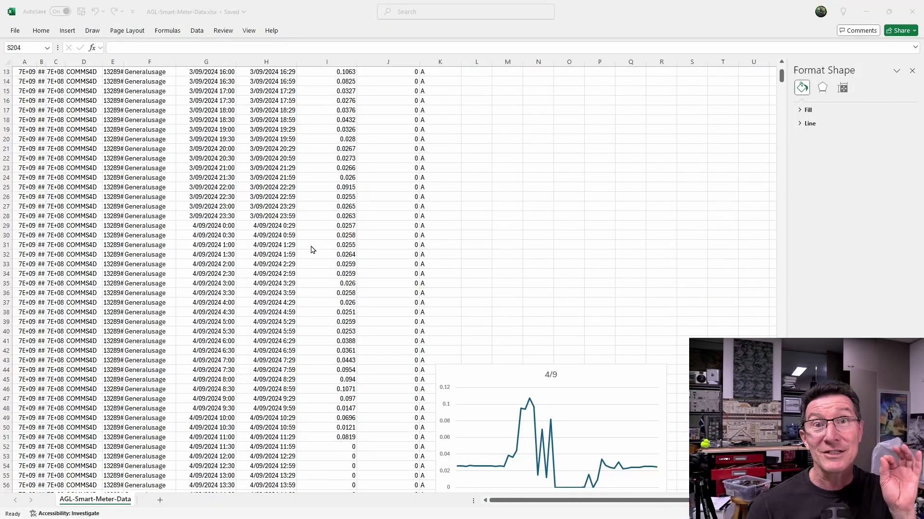
{"action": "scroll", "coordinate": [315, 225], "scroll_direction": "up", "scroll_amount": 4}
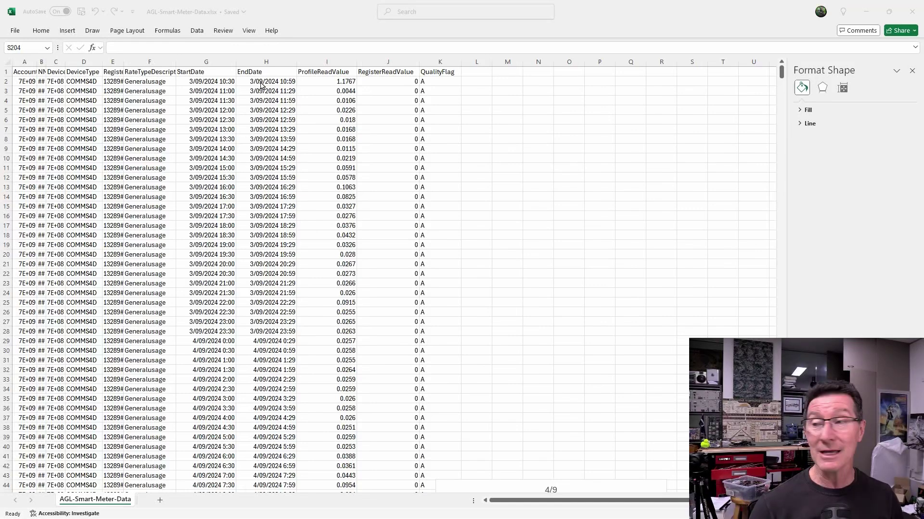
{"action": "left_click", "coordinate": [206, 90]}
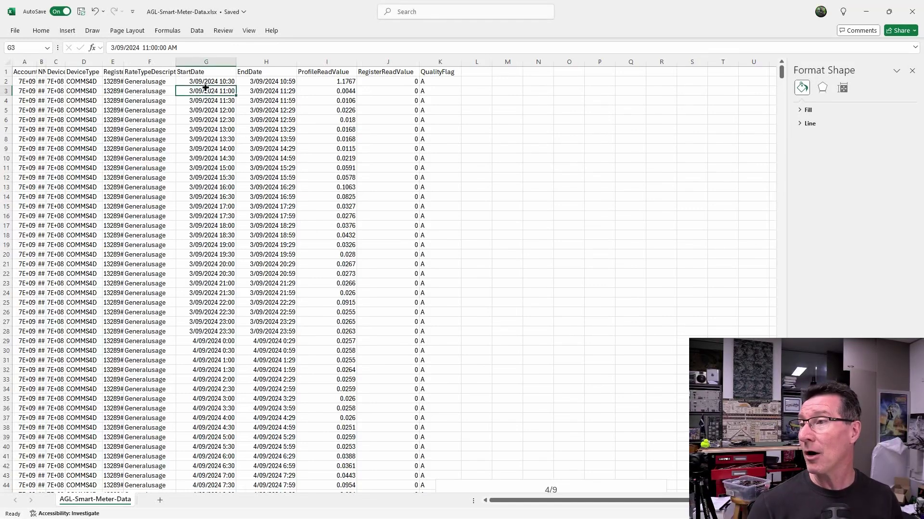
{"action": "left_click", "coordinate": [157, 84]}
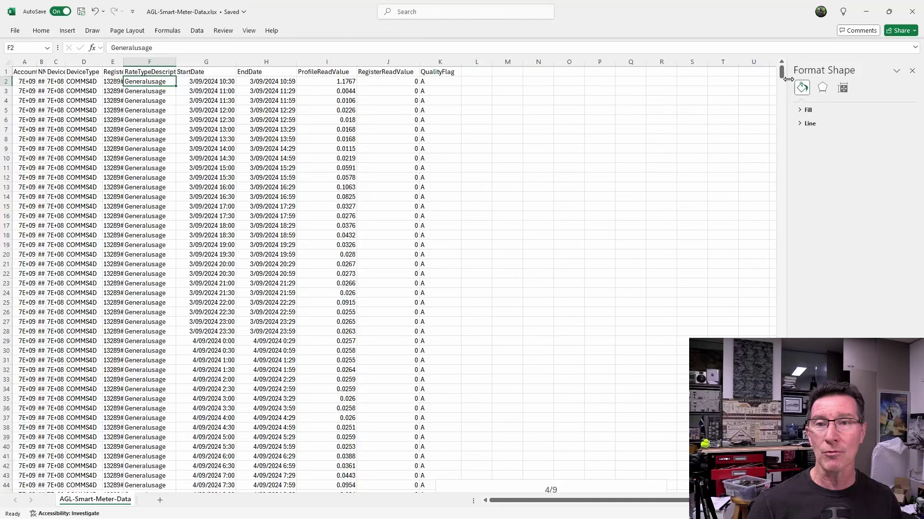
Go far down the sheet to the Solar rows and inspect the rate type and half-hourly export readings there.
{"action": "left_click_drag", "start_coordinate": [780, 72], "coordinate": [780, 120]}
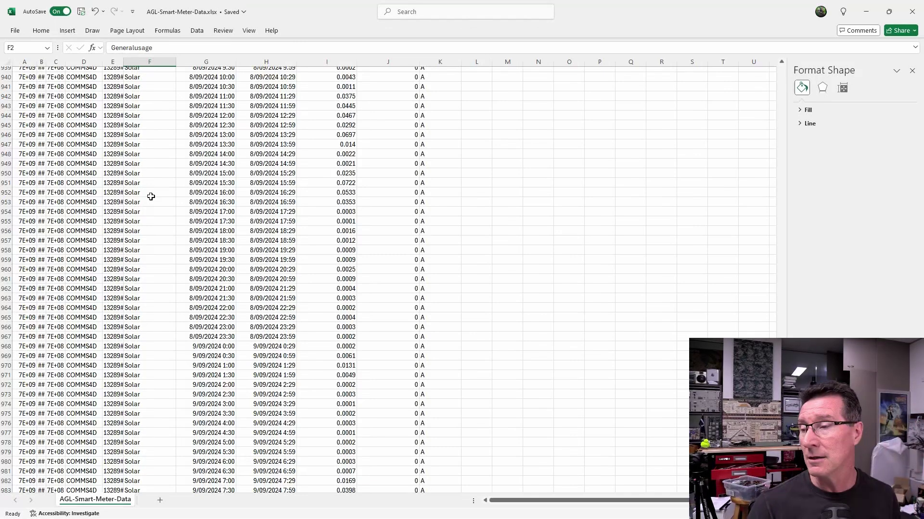
{"action": "left_click", "coordinate": [140, 126]}
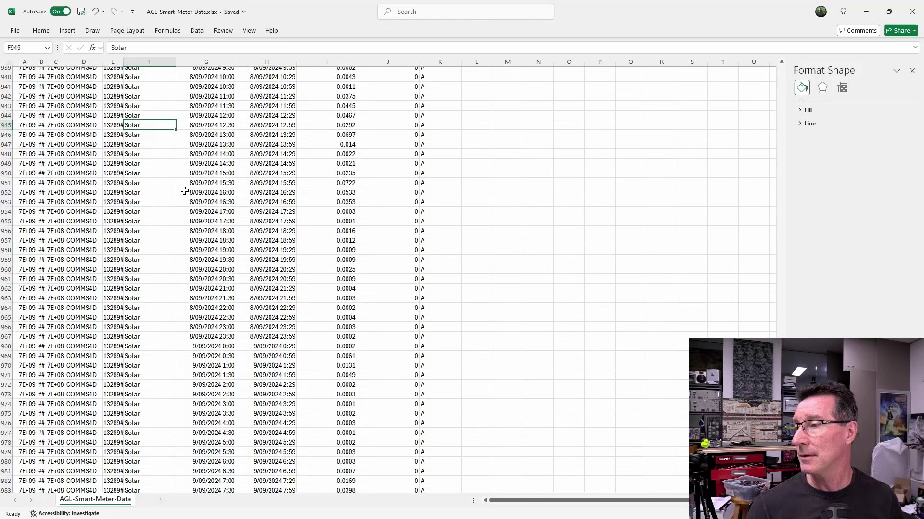
{"action": "scroll", "coordinate": [189, 268], "scroll_direction": "up", "scroll_amount": 19}
{"action": "scroll", "coordinate": [159, 205], "scroll_direction": "up", "scroll_amount": 11}
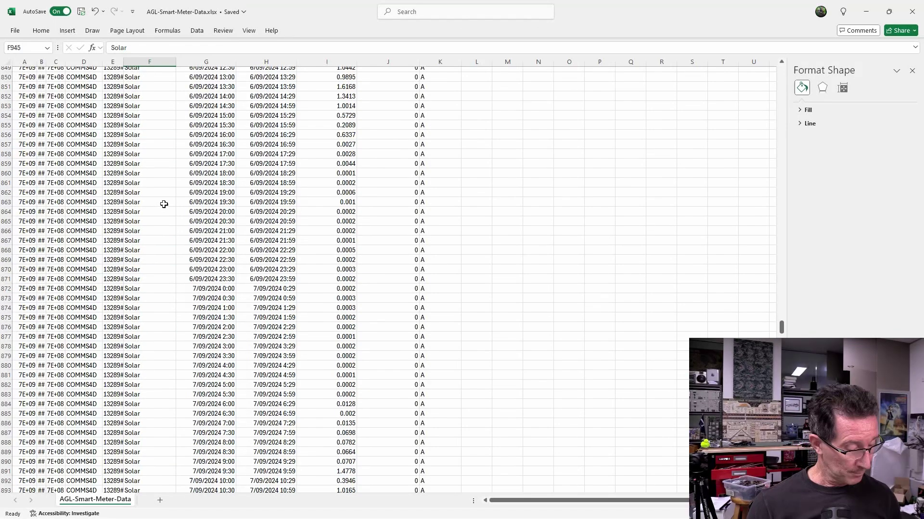
Return to the first Generalusage rows and examine the ProfileReadValue readings with their half-hourly start and end dates.
{"action": "key", "text": "ctrl+Home"}
{"action": "left_click", "coordinate": [161, 82]}
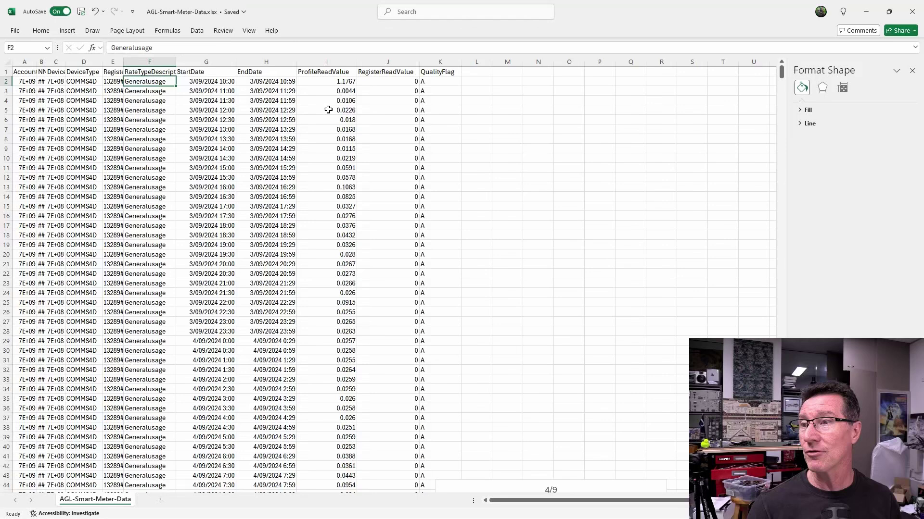
{"action": "left_click", "coordinate": [345, 82]}
{"action": "left_click", "coordinate": [341, 92]}
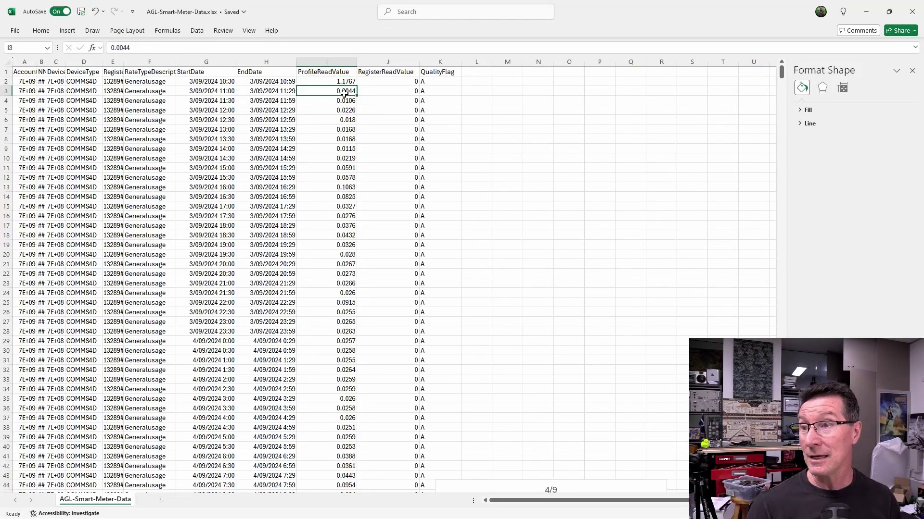
{"action": "left_click", "coordinate": [342, 84]}
{"action": "left_click", "coordinate": [333, 101]}
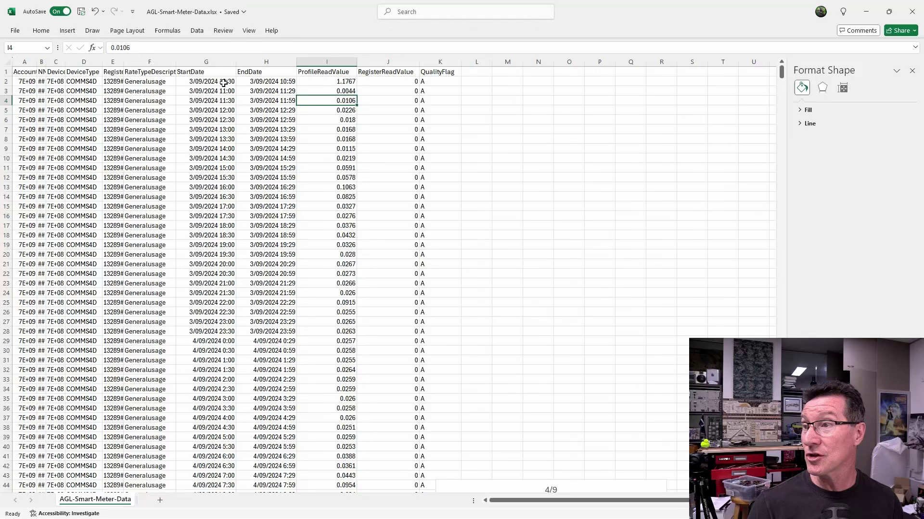
{"action": "left_click", "coordinate": [217, 97]}
{"action": "left_click", "coordinate": [262, 98]}
{"action": "left_click", "coordinate": [216, 92]}
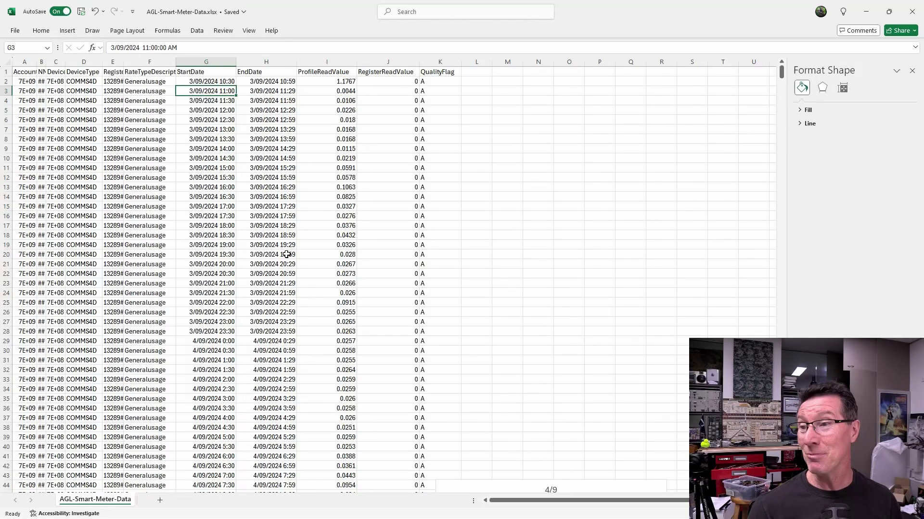
Examine the ProfileReadValue readings for 4/09/2024 from 11:30 to mid-afternoon, cell by cell, beside the 4/9 chart.
{"action": "scroll", "coordinate": [483, 266], "scroll_direction": "down", "scroll_amount": 8}
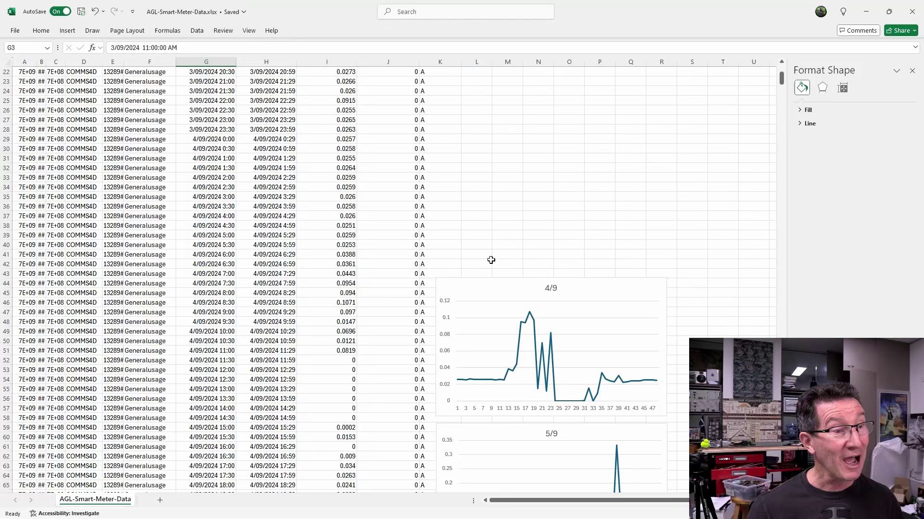
{"action": "scroll", "coordinate": [491, 260], "scroll_direction": "down", "scroll_amount": 5}
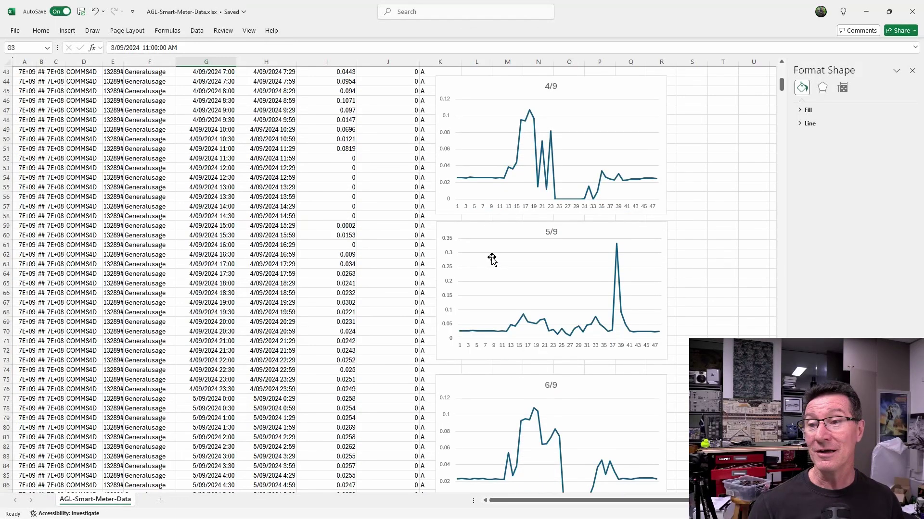
{"action": "left_click", "coordinate": [341, 187]}
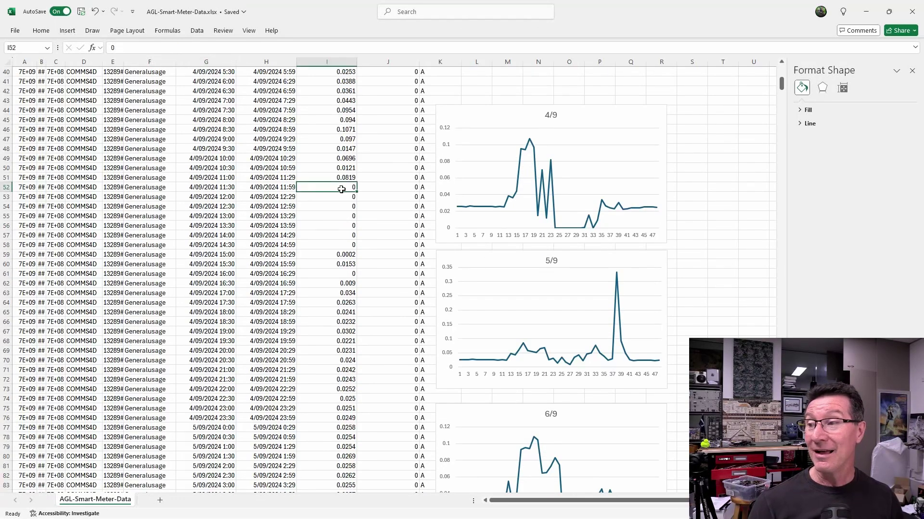
{"action": "key", "text": "Down"}
{"action": "key", "text": "Down"}
{"action": "key", "text": "Down"}
{"action": "key", "text": "Down"}
{"action": "key", "text": "Down"}
{"action": "key", "text": "Down"}
{"action": "key", "text": "Down"}
{"action": "key", "text": "Down"}
{"action": "key", "text": "Down"}
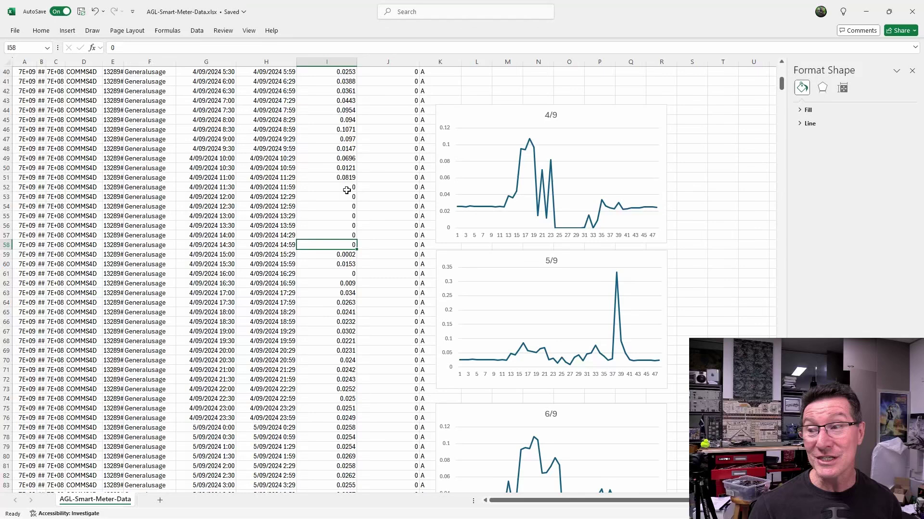
{"action": "key", "text": "Up"}
{"action": "key", "text": "Up"}
Look through the Generalusage readings and daily charts from 5/09/2024 onward to the 12/09/2024 and 13/09/2024 rows.
{"action": "key", "text": "Page_Down"}
{"action": "key", "text": "Page_Down"}
{"action": "key", "text": "Page_Down"}
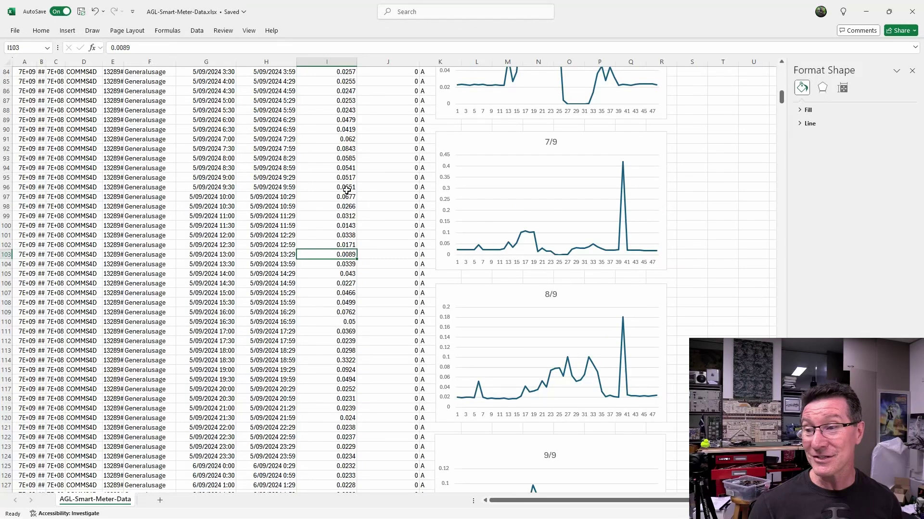
{"action": "key", "text": "Page_Up"}
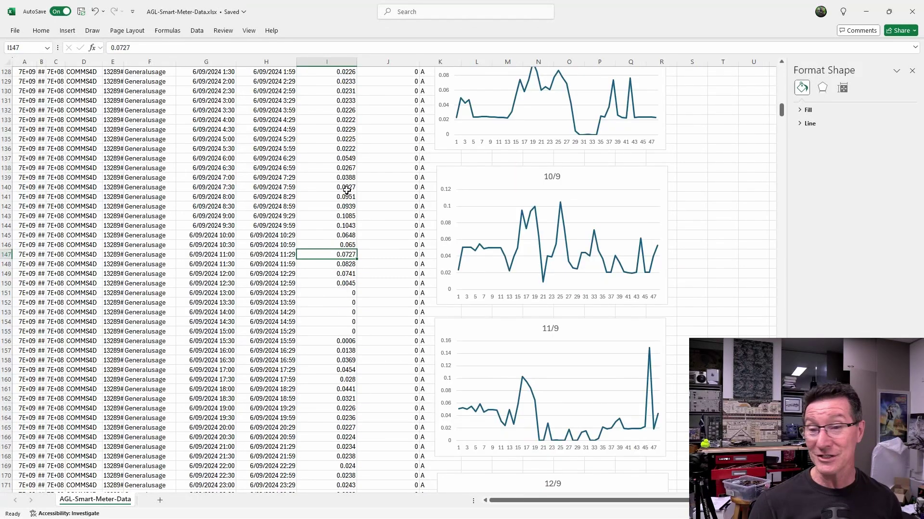
{"action": "key", "text": "Page_Down"}
{"action": "key", "text": "Page_Down"}
{"action": "key", "text": "Page_Down"}
{"action": "key", "text": "Page_Down"}
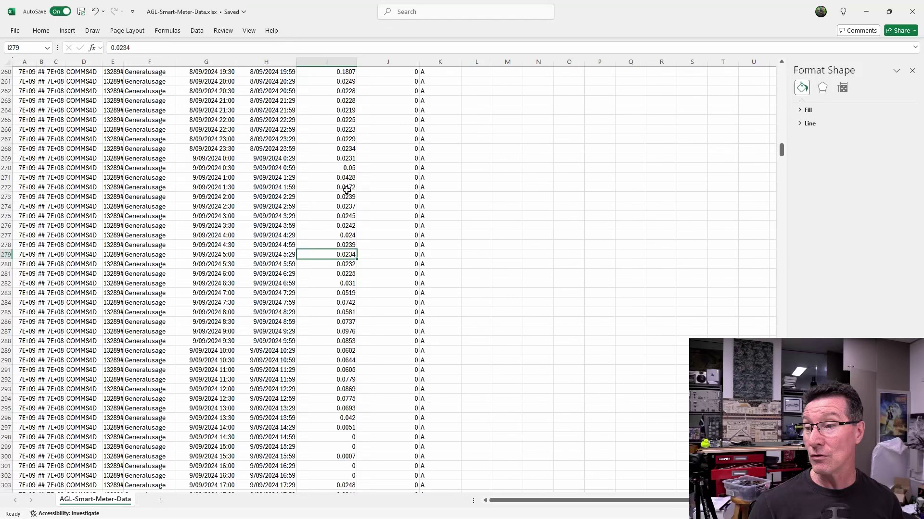
{"action": "key", "text": "Page_Down"}
{"action": "key", "text": "Page_Down"}
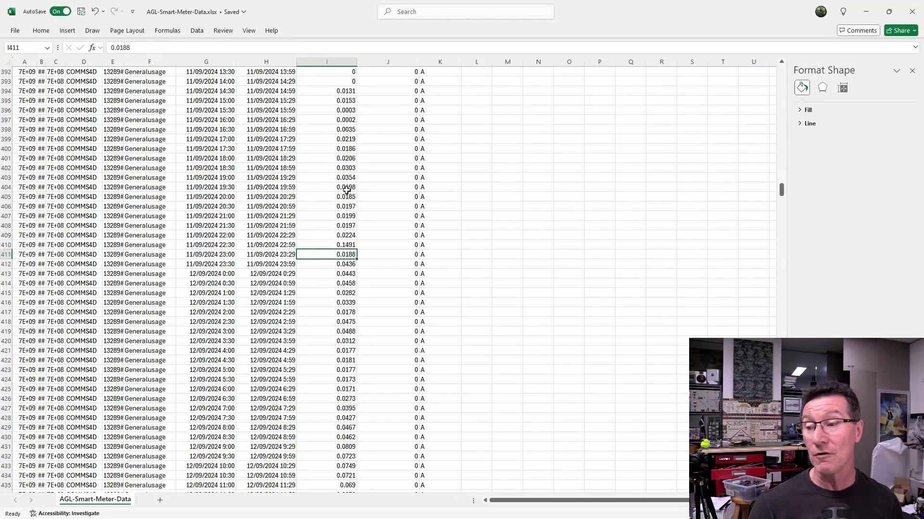
{"action": "key", "text": "Page_Down"}
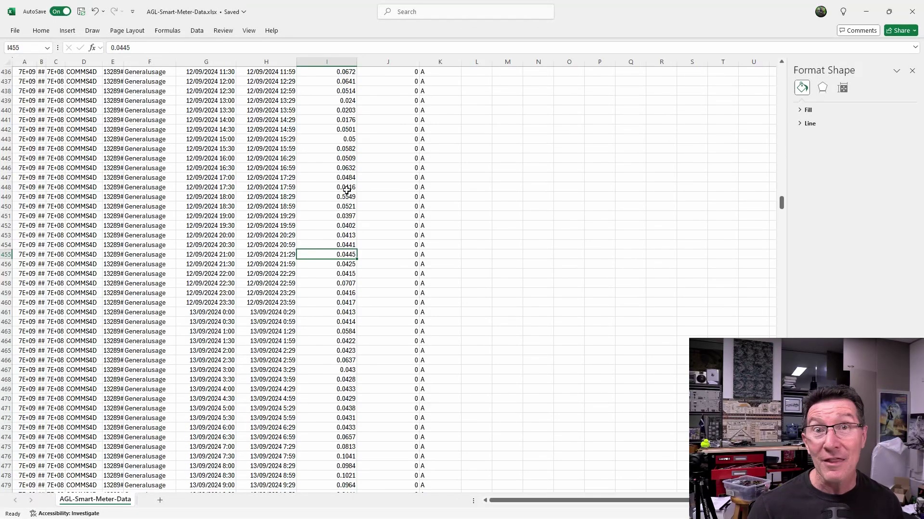
Skim back and forth through the half-hourly readings and the 13/9 and 14/9 charts, ending at the first data rows.
{"action": "key", "text": "Page_Up"}
{"action": "key", "text": "Page_Up"}
{"action": "key", "text": "Page_Up"}
{"action": "key", "text": "Page_Up"}
{"action": "key", "text": "Page_Up"}
{"action": "key", "text": "Page_Up"}
{"action": "key", "text": "Page_Up"}
{"action": "key", "text": "Page_Up"}
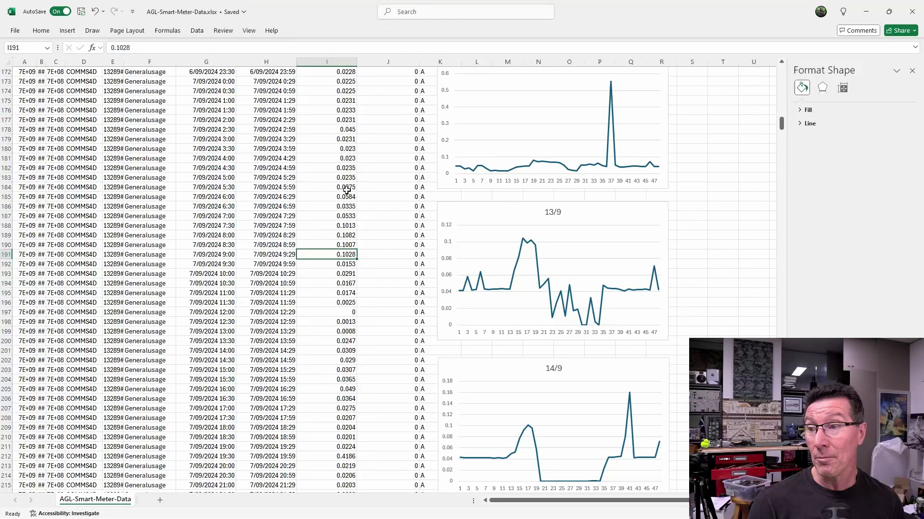
{"action": "key", "text": "Page_Down"}
{"action": "key", "text": "Page_Down"}
{"action": "key", "text": "Page_Down"}
{"action": "key", "text": "Page_Down"}
{"action": "key", "text": "Page_Down"}
{"action": "key", "text": "Page_Down"}
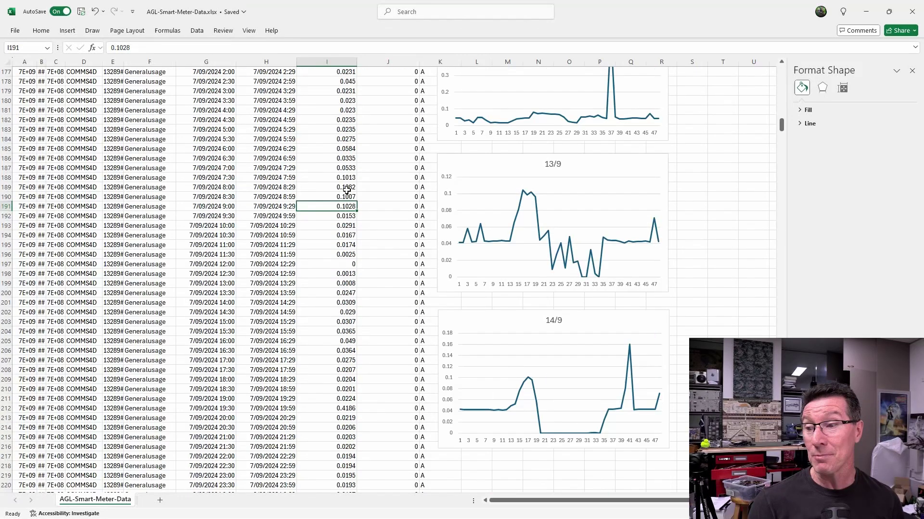
{"action": "key", "text": "Page_Up"}
{"action": "key", "text": "Page_Up"}
{"action": "key", "text": "Page_Up"}
{"action": "key", "text": "Page_Up"}
{"action": "key", "text": "Page_Up"}
{"action": "key", "text": "Page_Up"}
{"action": "key", "text": "Page_Up"}
{"action": "key", "text": "Page_Up"}
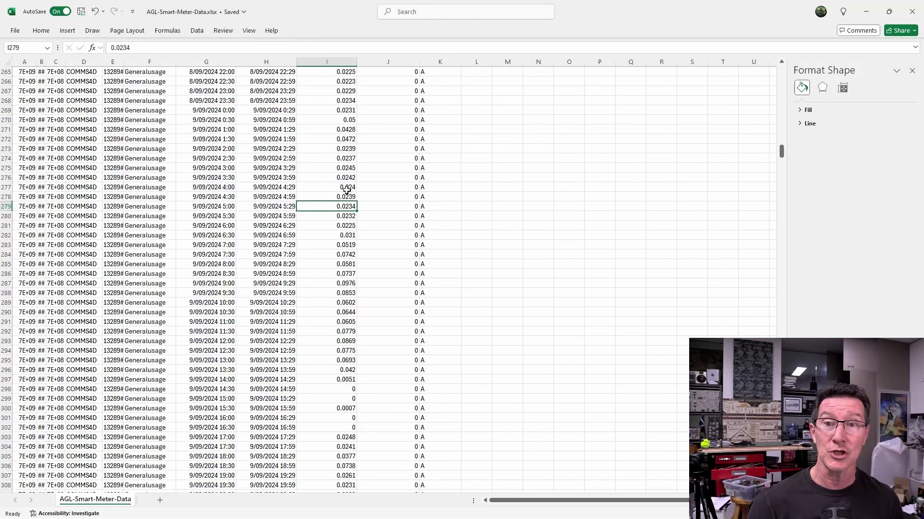
{"action": "key", "text": "Page_Down"}
{"action": "key", "text": "Page_Down"}
{"action": "key", "text": "Page_Down"}
{"action": "key", "text": "Page_Up"}
{"action": "key", "text": "Page_Up"}
{"action": "key", "text": "Page_Up"}
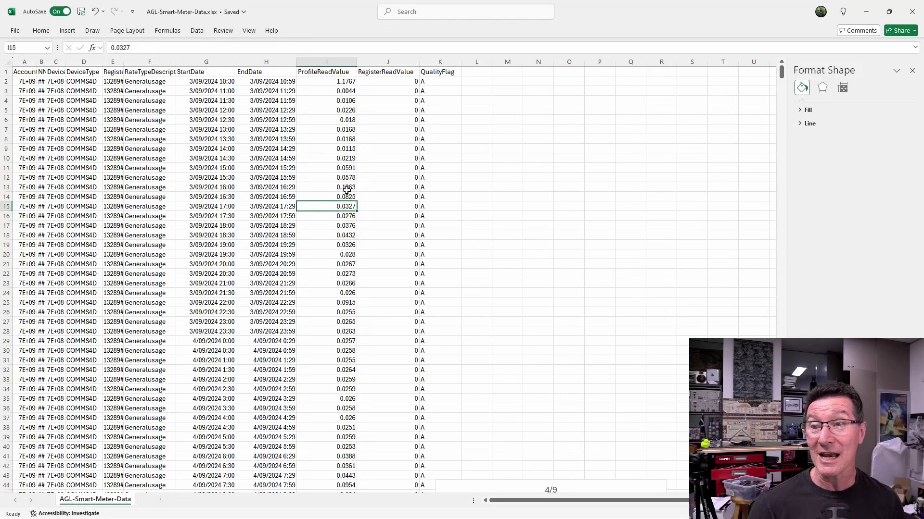
Select the 4/9 chart, compare it with the daily charts through 9/9, and check the evening peak in the 5/9 chart.
{"action": "scroll", "coordinate": [385, 197], "scroll_direction": "down", "scroll_amount": 15}
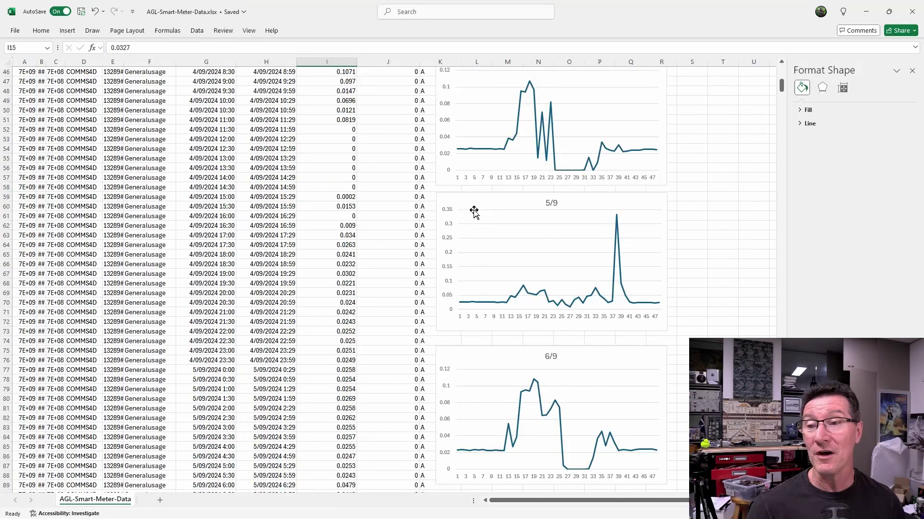
{"action": "scroll", "coordinate": [643, 109], "scroll_direction": "up", "scroll_amount": 2}
{"action": "left_click", "coordinate": [634, 172]}
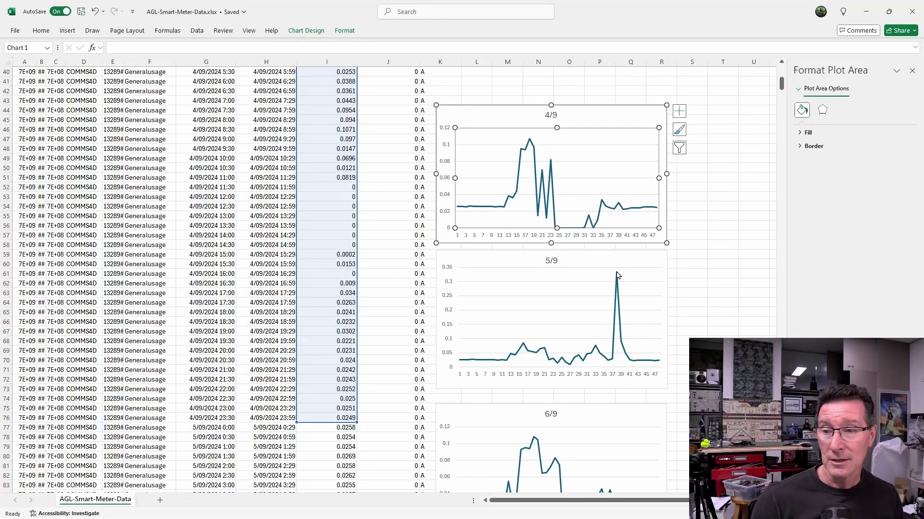
{"action": "scroll", "coordinate": [618, 295], "scroll_direction": "down", "scroll_amount": 7}
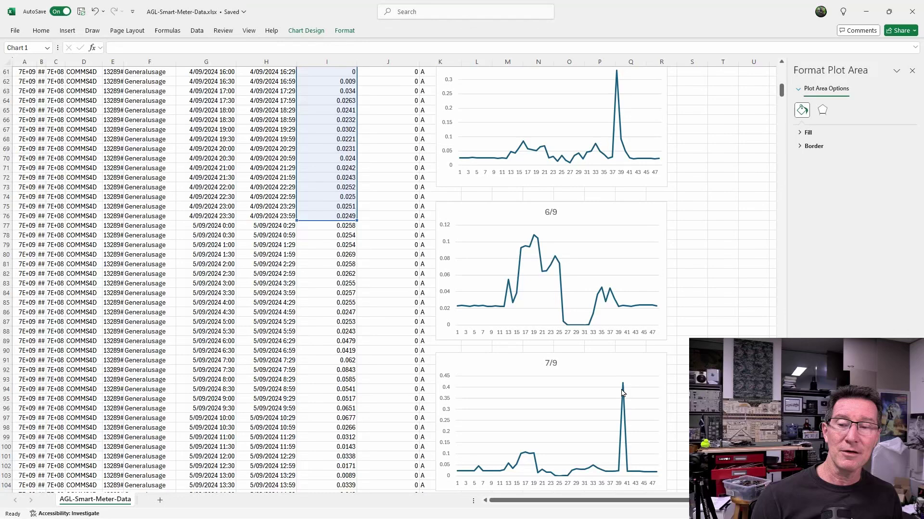
{"action": "scroll", "coordinate": [626, 397], "scroll_direction": "down", "scroll_amount": 6}
{"action": "scroll", "coordinate": [632, 306], "scroll_direction": "down", "scroll_amount": 10}
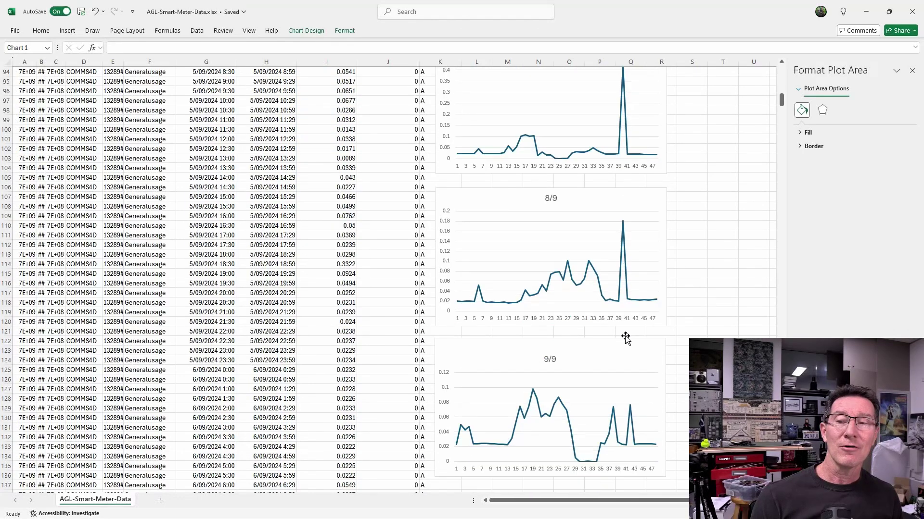
{"action": "scroll", "coordinate": [626, 335], "scroll_direction": "up", "scroll_amount": 9}
{"action": "scroll", "coordinate": [626, 332], "scroll_direction": "up", "scroll_amount": 13}
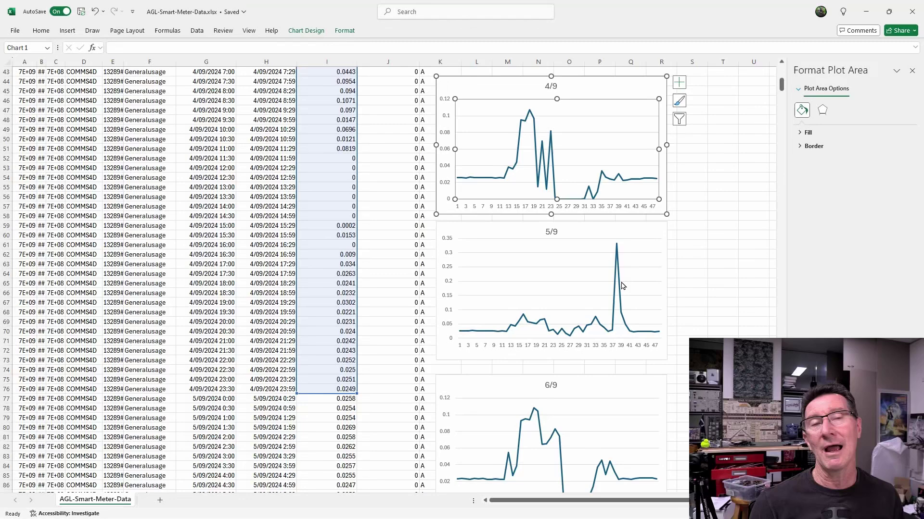
{"action": "mouse_move", "coordinate": [621, 283]}
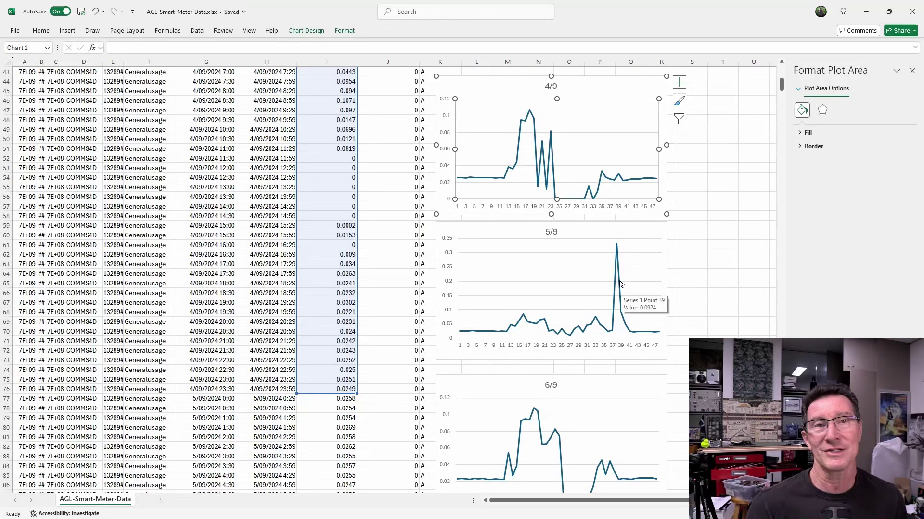
Examine the shape of the daily usage charts from 7/9 to 10/9.
{"action": "scroll", "coordinate": [613, 295], "scroll_direction": "down", "scroll_amount": 10}
{"action": "scroll", "coordinate": [608, 312], "scroll_direction": "down", "scroll_amount": 4}
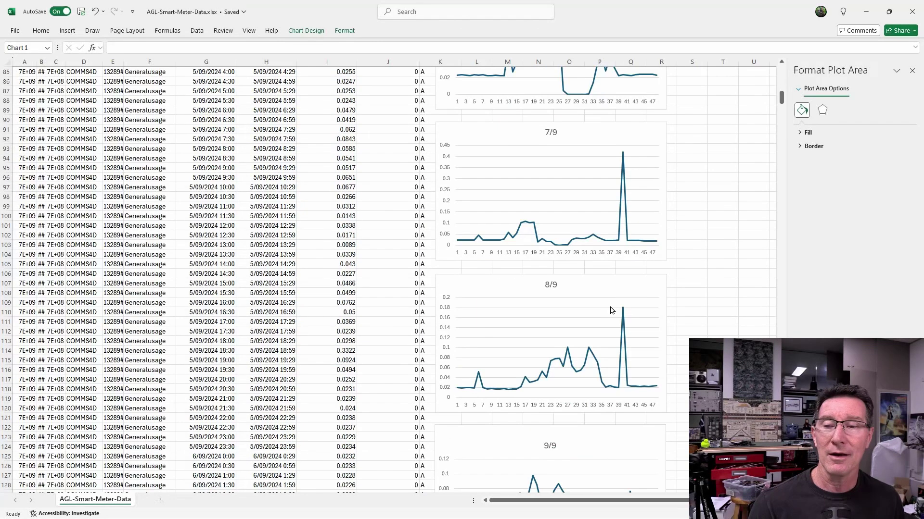
{"action": "scroll", "coordinate": [616, 339], "scroll_direction": "down", "scroll_amount": 2}
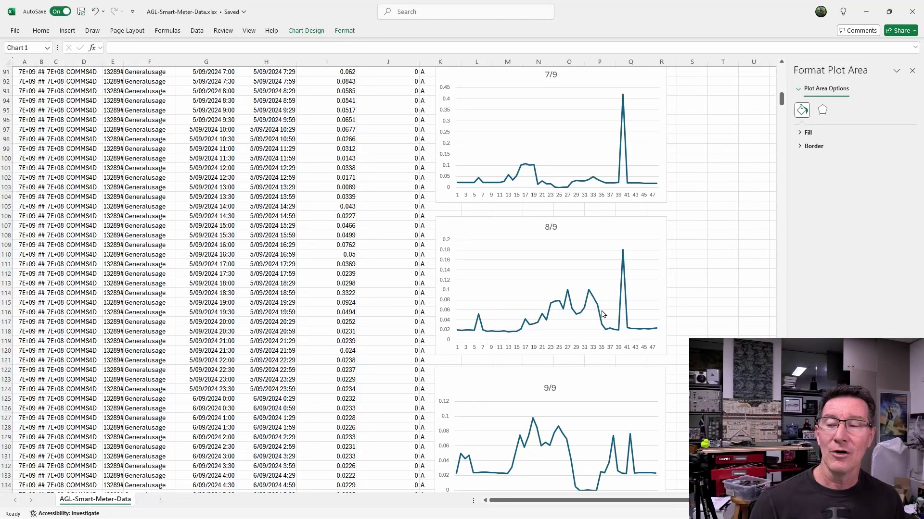
{"action": "scroll", "coordinate": [602, 314], "scroll_direction": "down", "scroll_amount": 5}
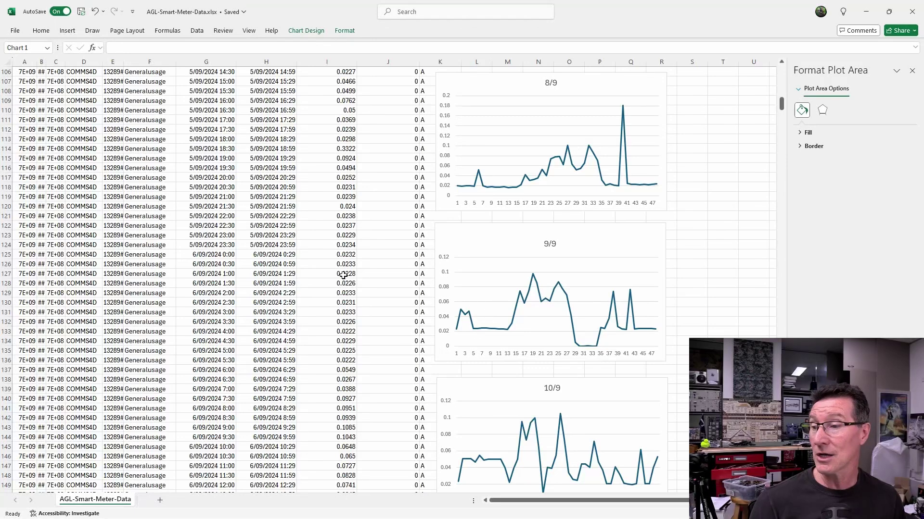
Check the half-hourly interval end times for the first readings after midnight on 6/09/2024, in cells H125 to H127.
{"action": "scroll", "coordinate": [218, 240], "scroll_direction": "up", "scroll_amount": 1}
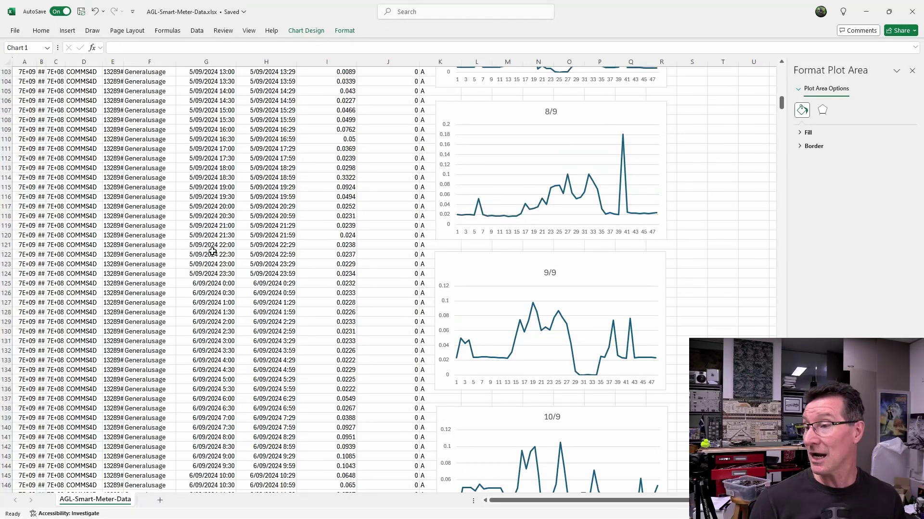
{"action": "left_click", "coordinate": [284, 287]}
{"action": "left_click", "coordinate": [288, 296]}
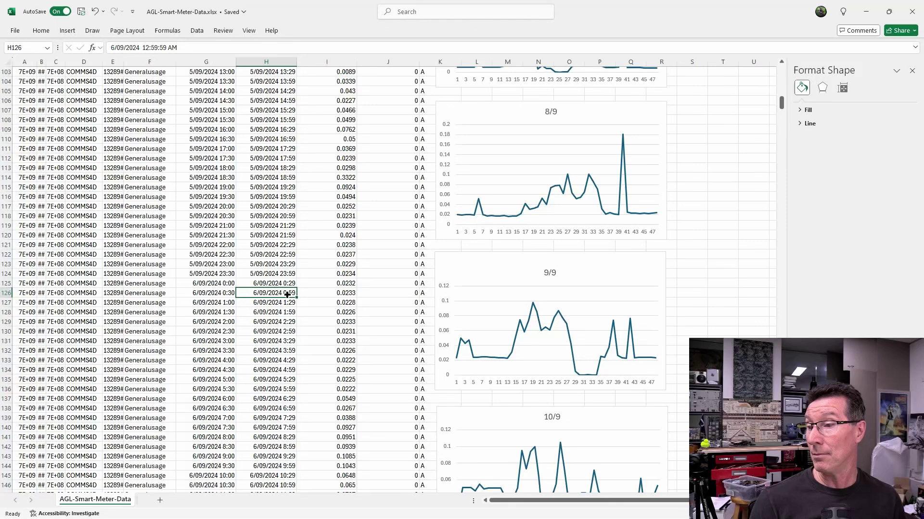
{"action": "left_click", "coordinate": [283, 303]}
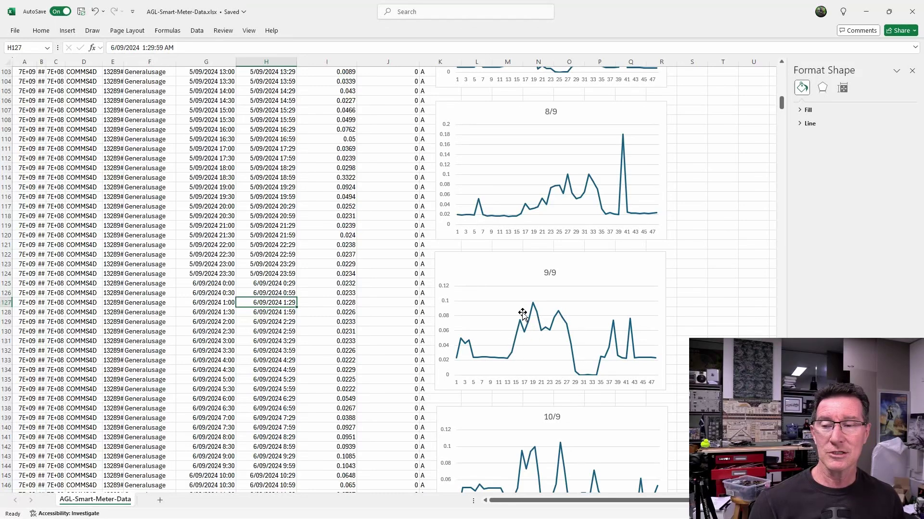
Compare the evening peaks and midday usage in the daily charts from 7/9 through 14/9.
{"action": "scroll", "coordinate": [530, 320], "scroll_direction": "up", "scroll_amount": 3}
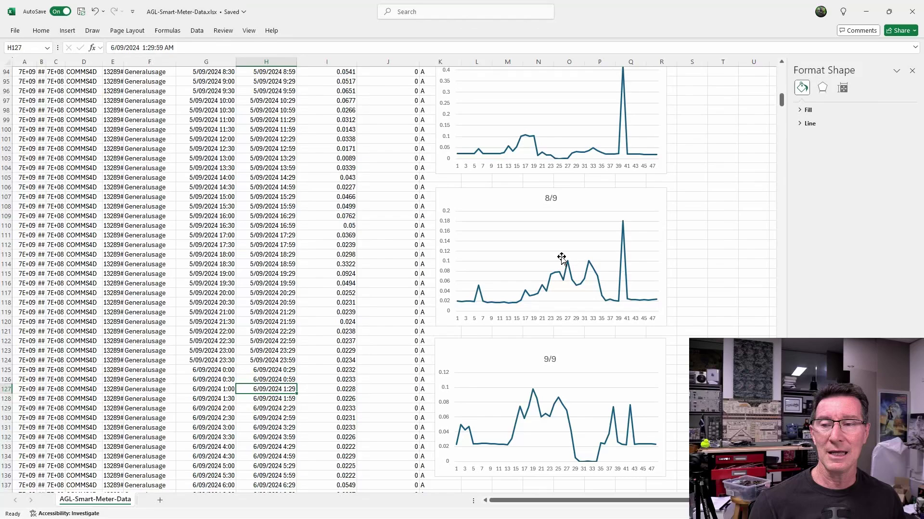
{"action": "scroll", "coordinate": [572, 311], "scroll_direction": "up", "scroll_amount": 7}
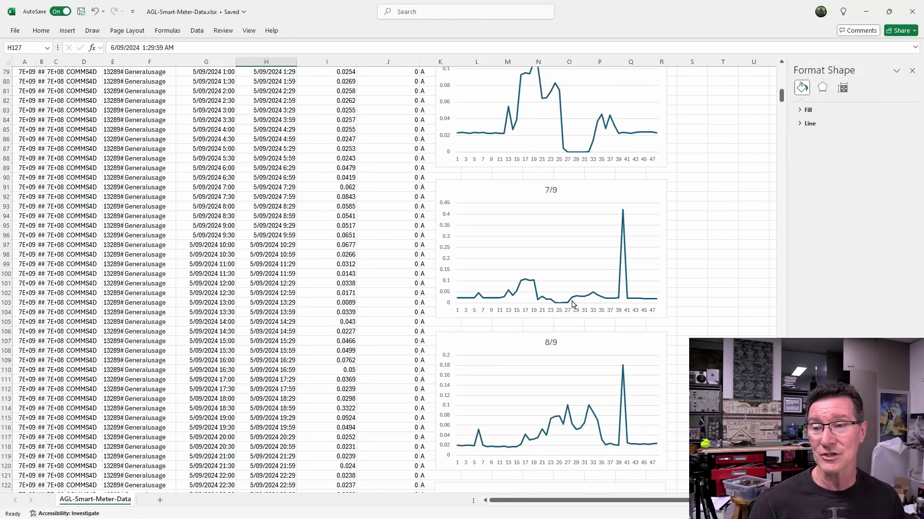
{"action": "scroll", "coordinate": [593, 270], "scroll_direction": "down", "scroll_amount": 19}
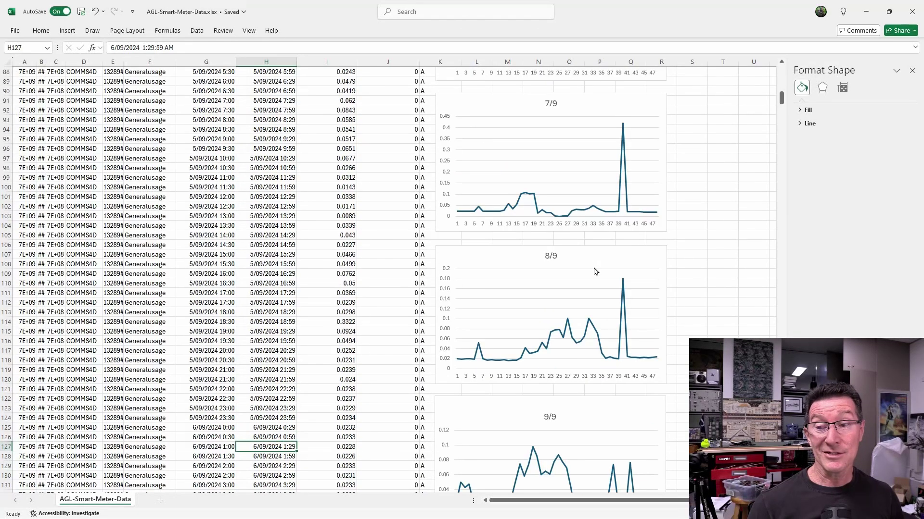
{"action": "scroll", "coordinate": [594, 269], "scroll_direction": "down", "scroll_amount": 9}
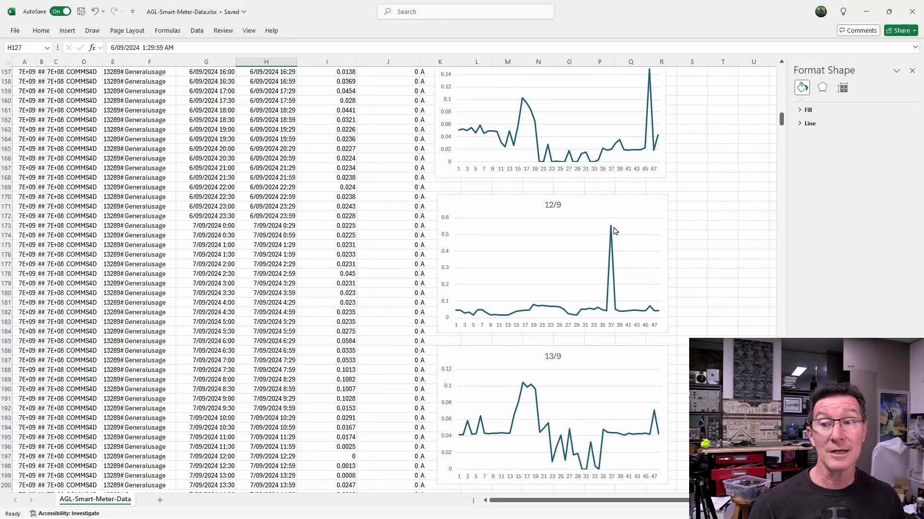
{"action": "scroll", "coordinate": [642, 200], "scroll_direction": "up", "scroll_amount": 2}
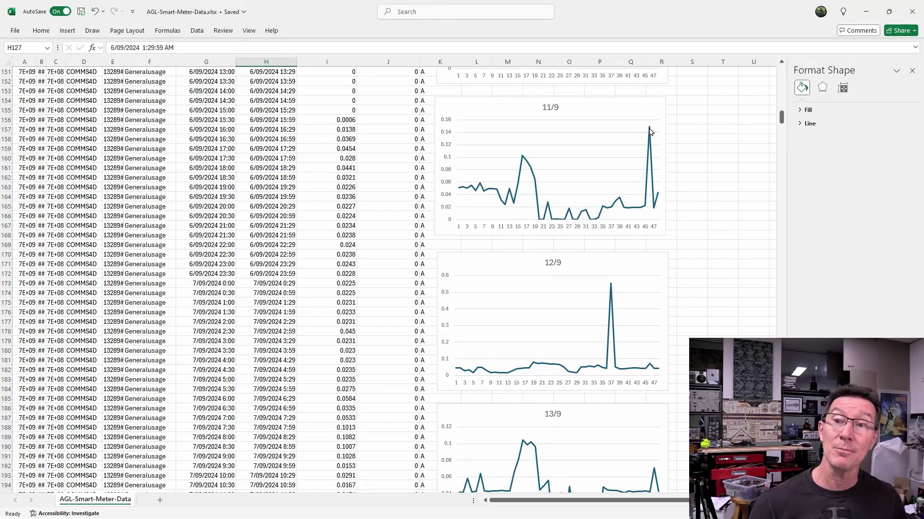
{"action": "scroll", "coordinate": [596, 317], "scroll_direction": "down", "scroll_amount": 5}
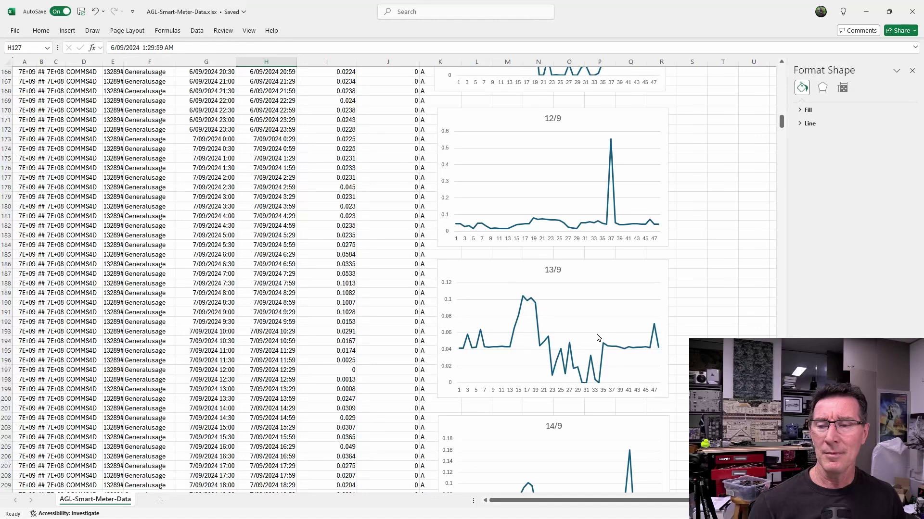
{"action": "scroll", "coordinate": [598, 338], "scroll_direction": "down", "scroll_amount": 3}
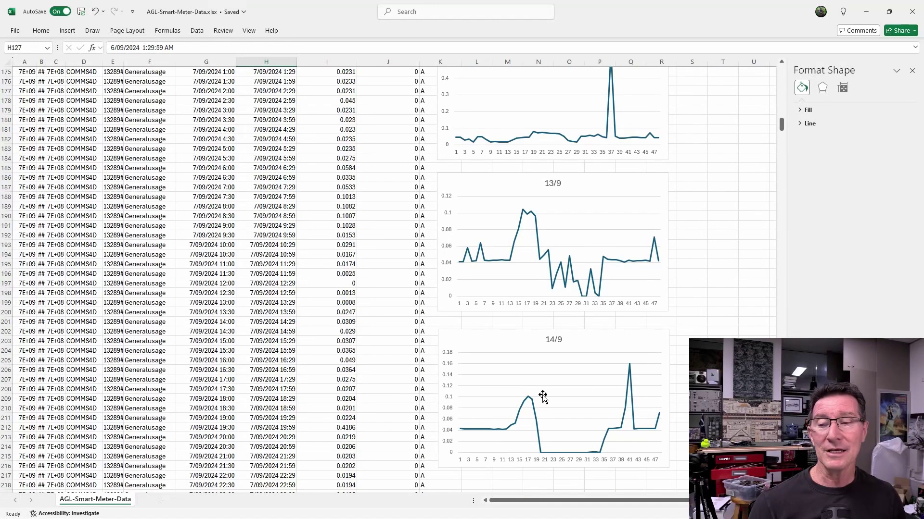
{"action": "scroll", "coordinate": [592, 385], "scroll_direction": "down", "scroll_amount": 2}
{"action": "mouse_move", "coordinate": [538, 366]}
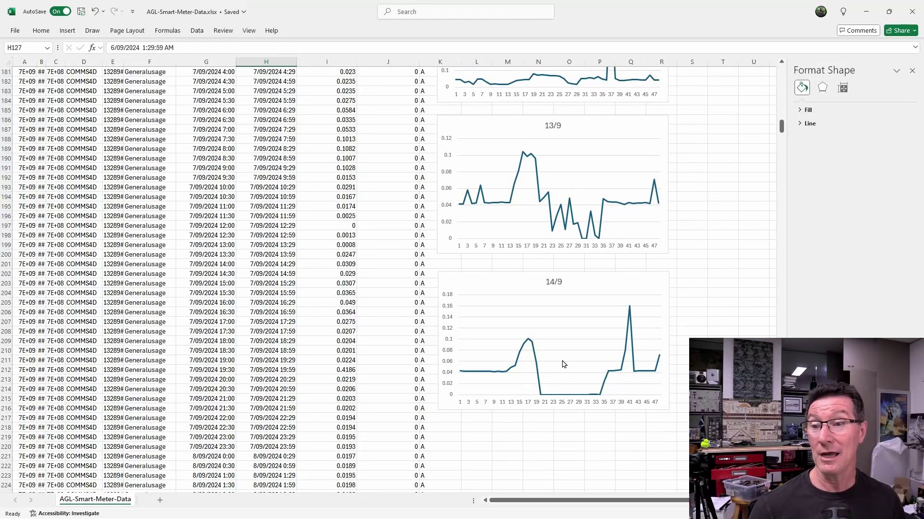
Inspect the late-evening usage readings for 6/09/2024 in column I, comparing the 23:00 and 23:30 intervals.
{"action": "scroll", "coordinate": [558, 211], "scroll_direction": "up", "scroll_amount": 3}
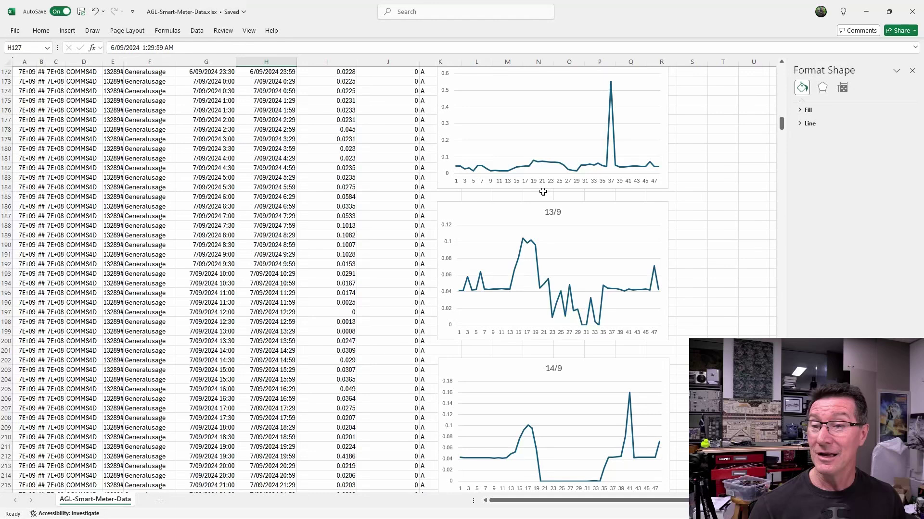
{"action": "scroll", "coordinate": [556, 222], "scroll_direction": "up", "scroll_amount": 3}
{"action": "scroll", "coordinate": [568, 313], "scroll_direction": "up", "scroll_amount": 6}
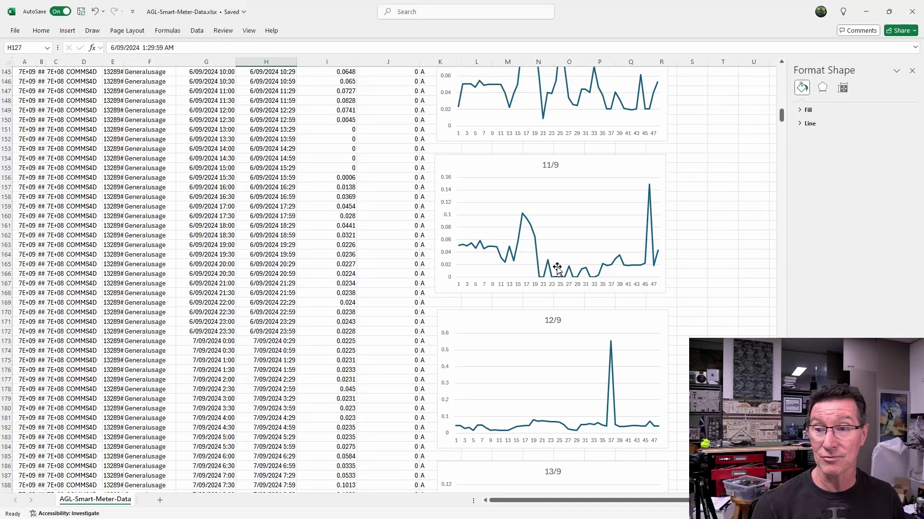
{"action": "scroll", "coordinate": [588, 270], "scroll_direction": "up", "scroll_amount": 2}
{"action": "left_click", "coordinate": [344, 331]}
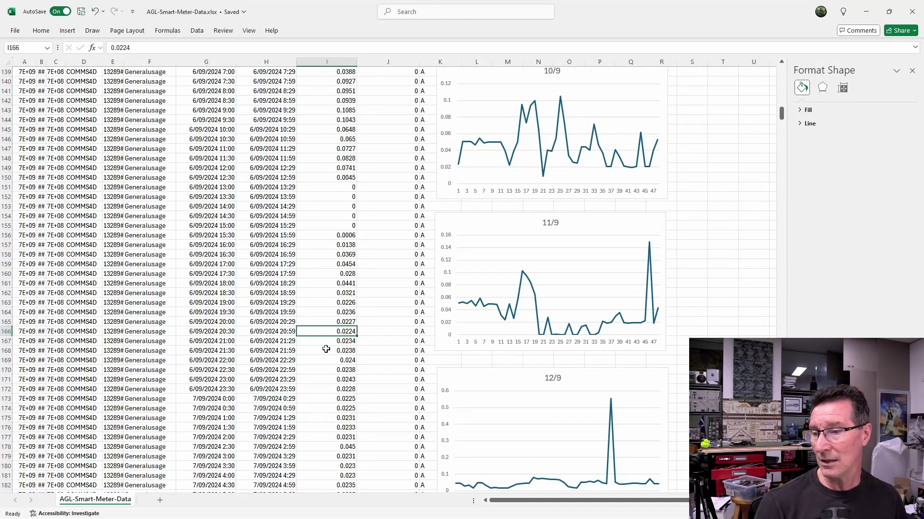
{"action": "left_click", "coordinate": [336, 380]}
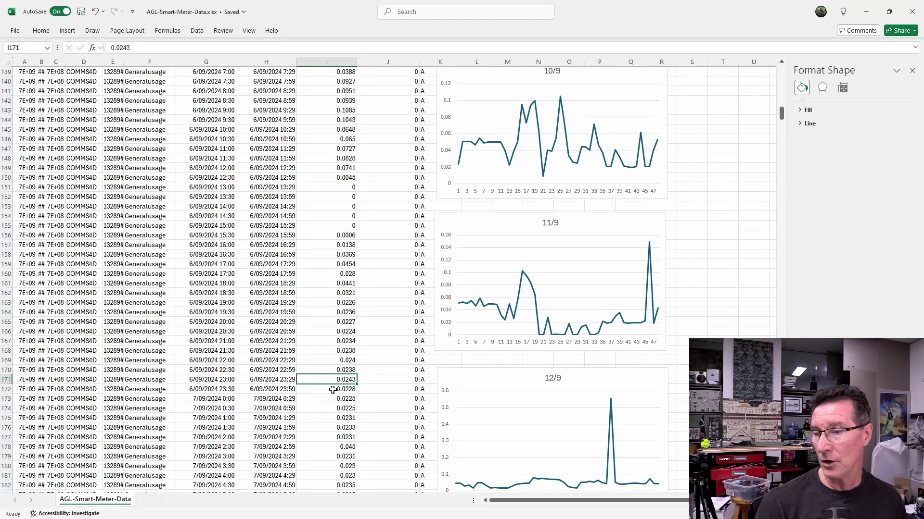
{"action": "left_click", "coordinate": [330, 390]}
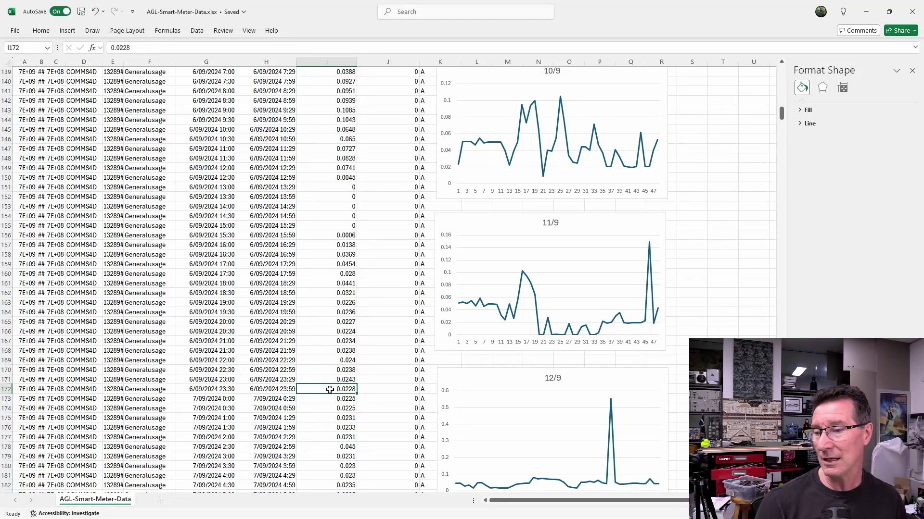
{"action": "left_click", "coordinate": [329, 380]}
{"action": "left_click", "coordinate": [331, 392]}
{"action": "left_click", "coordinate": [332, 380]}
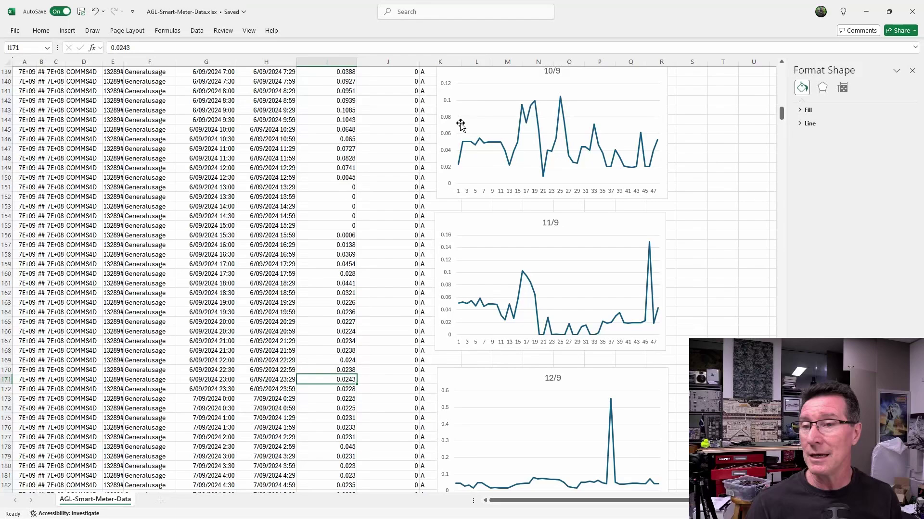
Go back to the 4/9 chart and review the daily usage patterns from there through 11/9.
{"action": "scroll", "coordinate": [520, 159], "scroll_direction": "up", "scroll_amount": 6}
{"action": "scroll", "coordinate": [526, 223], "scroll_direction": "up", "scroll_amount": 20}
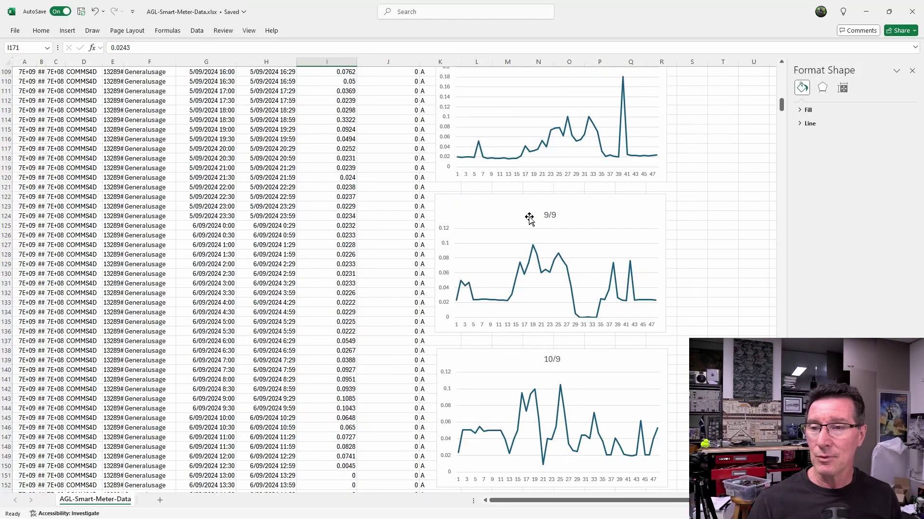
{"action": "scroll", "coordinate": [536, 244], "scroll_direction": "up", "scroll_amount": 2}
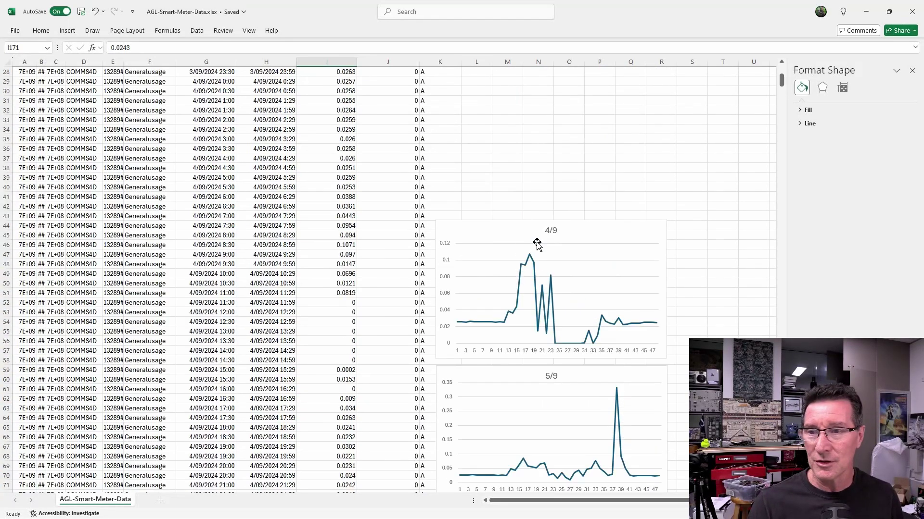
{"action": "scroll", "coordinate": [536, 244], "scroll_direction": "down", "scroll_amount": 7}
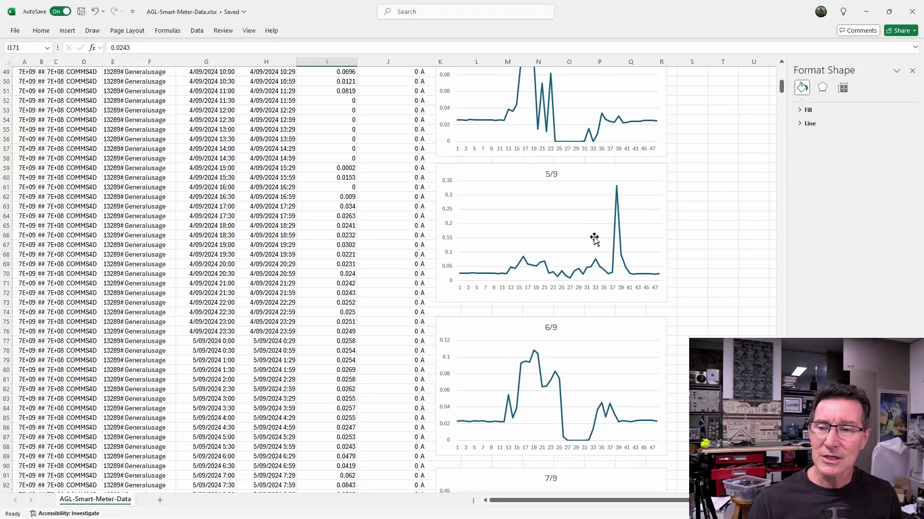
{"action": "scroll", "coordinate": [530, 370], "scroll_direction": "down", "scroll_amount": 3}
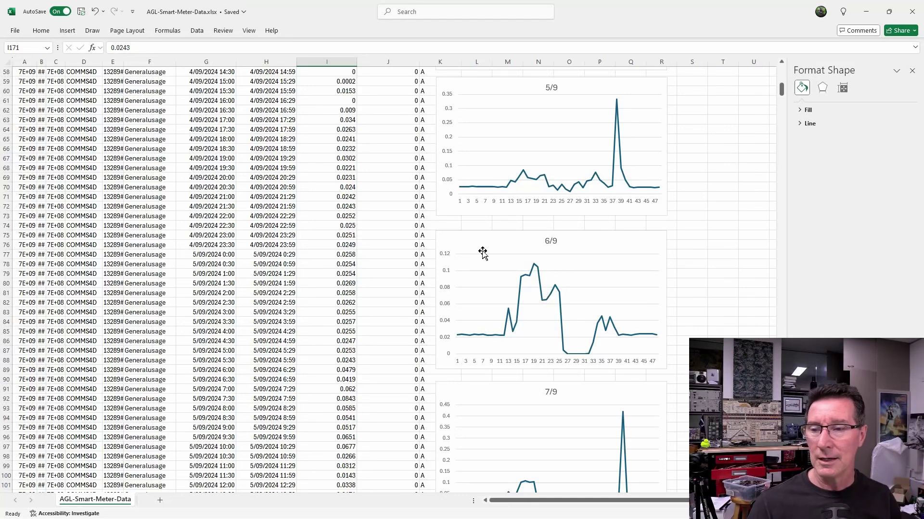
{"action": "scroll", "coordinate": [524, 298], "scroll_direction": "down", "scroll_amount": 11}
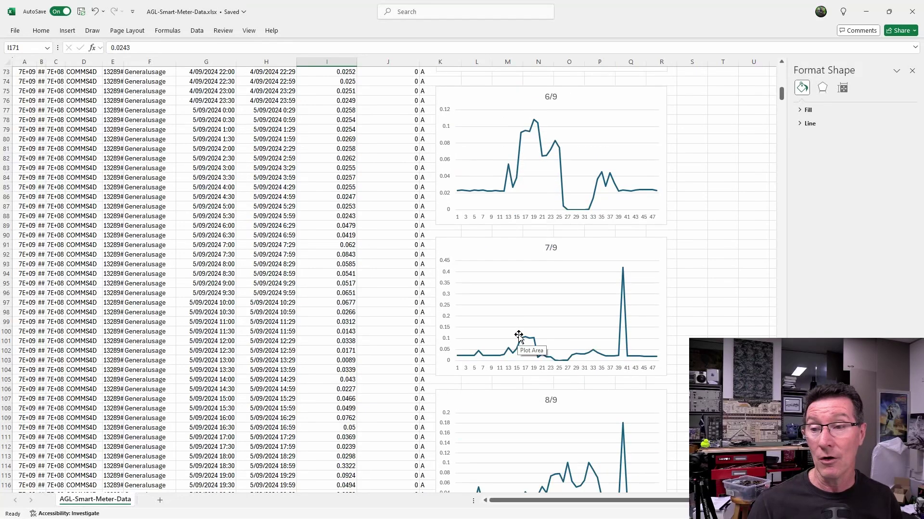
{"action": "scroll", "coordinate": [519, 336], "scroll_direction": "down", "scroll_amount": 6}
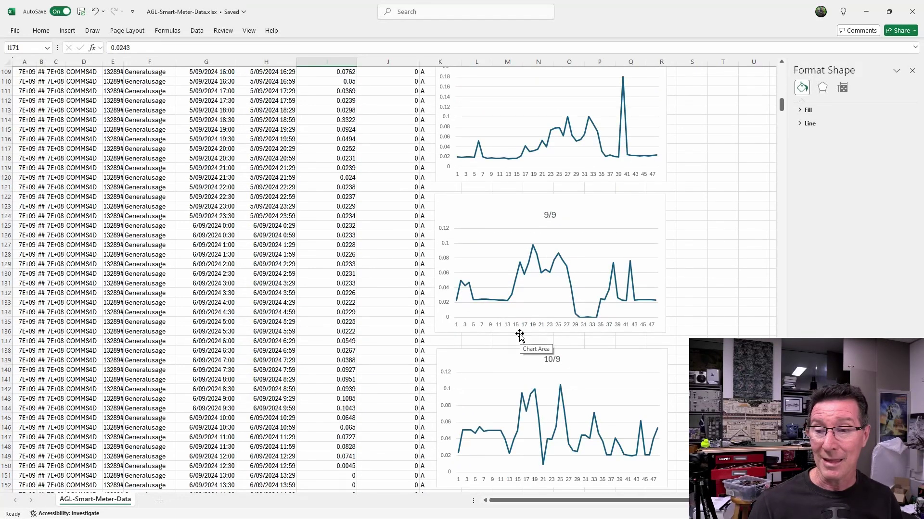
{"action": "scroll", "coordinate": [519, 336], "scroll_direction": "down", "scroll_amount": 4}
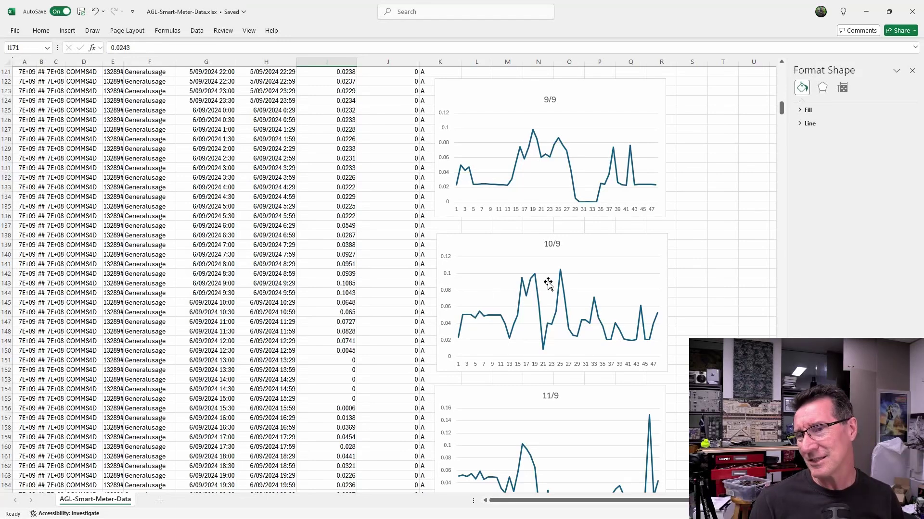
{"action": "scroll", "coordinate": [545, 288], "scroll_direction": "down", "scroll_amount": 3}
Read the value of the evening peak at point 40 in the 7/9 chart.
{"action": "scroll", "coordinate": [545, 287], "scroll_direction": "up", "scroll_amount": 4}
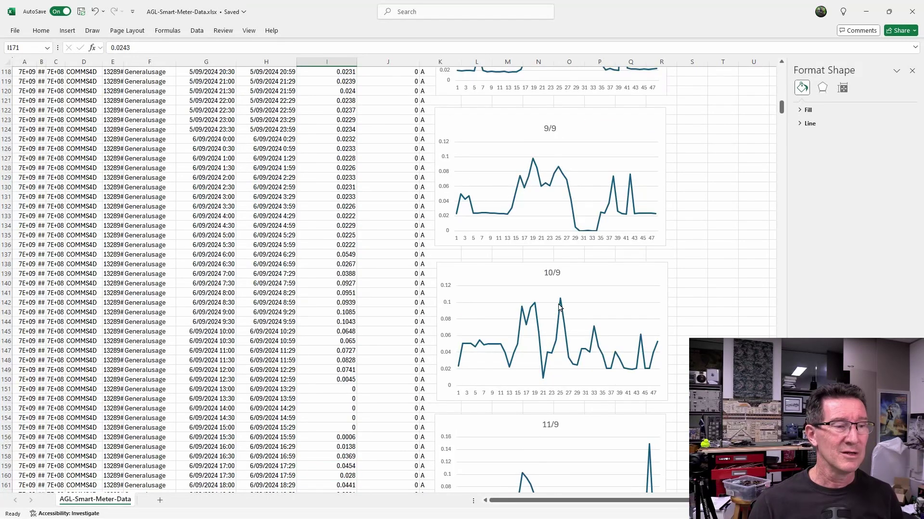
{"action": "scroll", "coordinate": [571, 320], "scroll_direction": "up", "scroll_amount": 10}
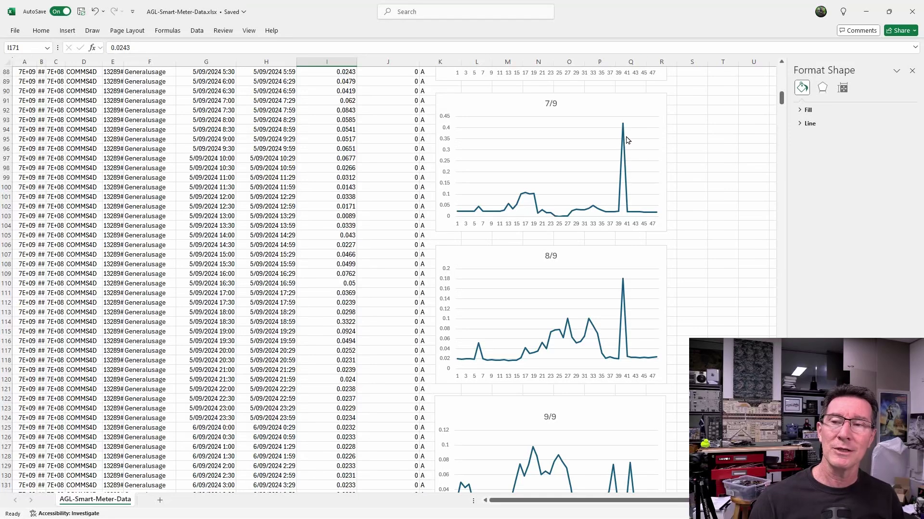
{"action": "scroll", "coordinate": [620, 262], "scroll_direction": "up", "scroll_amount": 5}
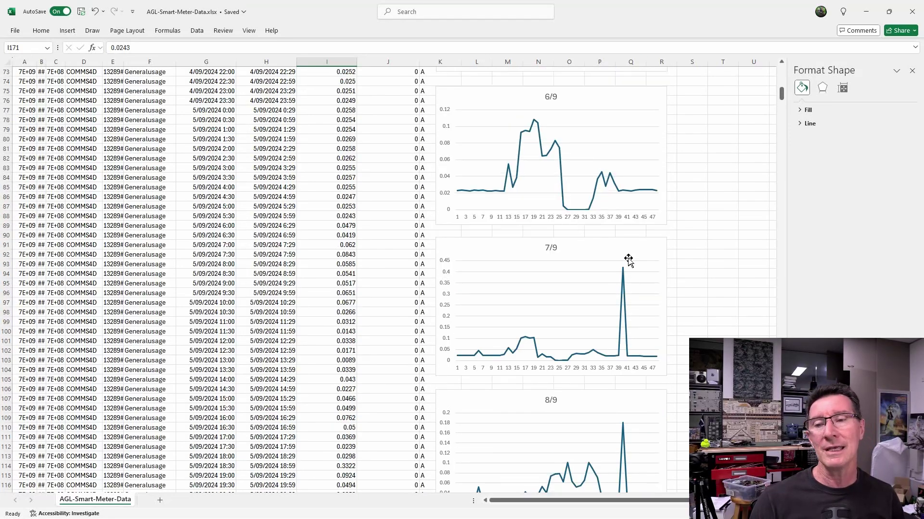
{"action": "mouse_move", "coordinate": [624, 277]}
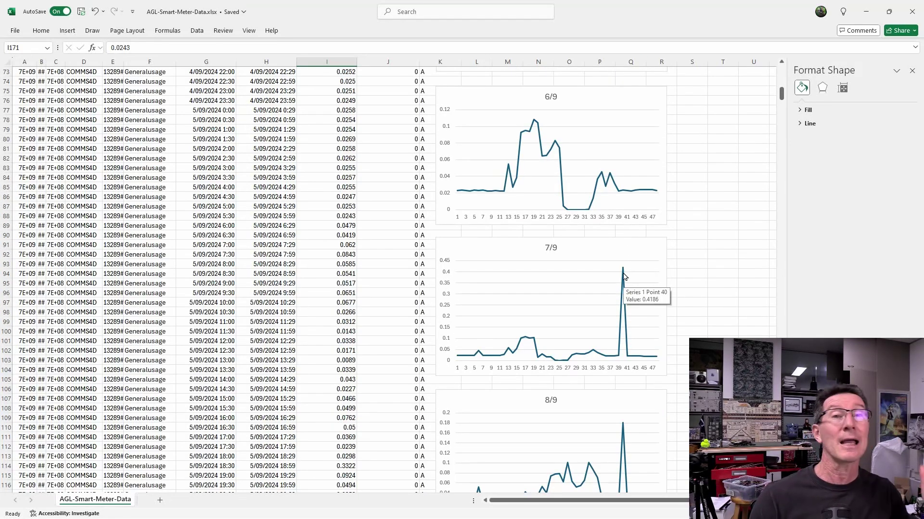
Examine the daytime lows and evening spikes in the charts from 8/9 through 14/9.
{"action": "scroll", "coordinate": [547, 268], "scroll_direction": "down", "scroll_amount": 6}
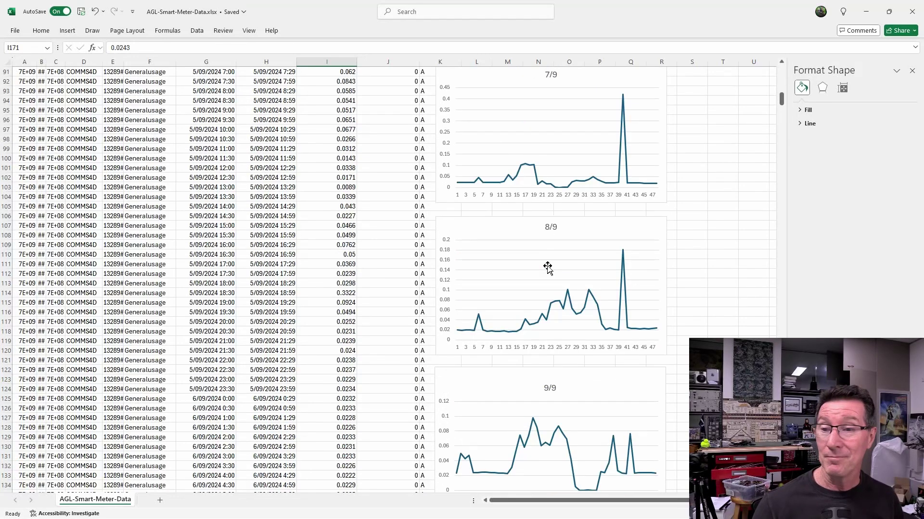
{"action": "scroll", "coordinate": [547, 268], "scroll_direction": "down", "scroll_amount": 10}
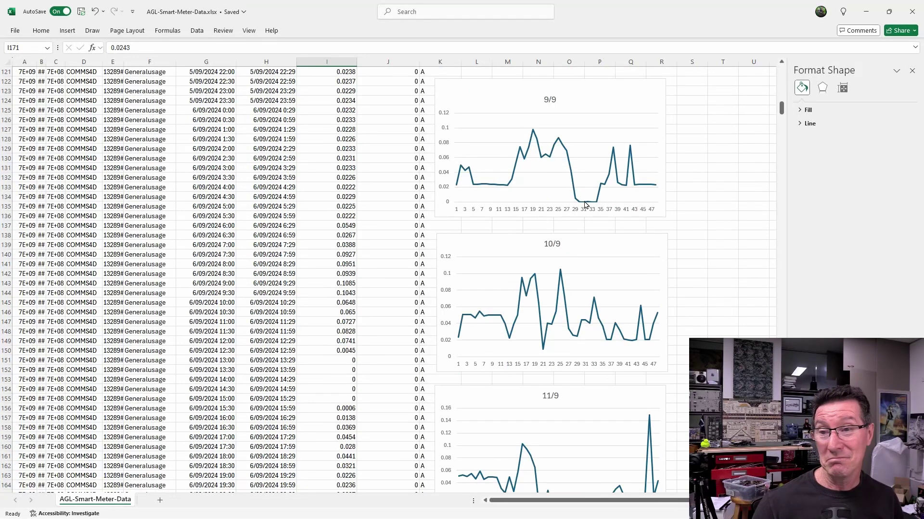
{"action": "mouse_move", "coordinate": [586, 205]}
{"action": "scroll", "coordinate": [586, 205], "scroll_direction": "down", "scroll_amount": 10}
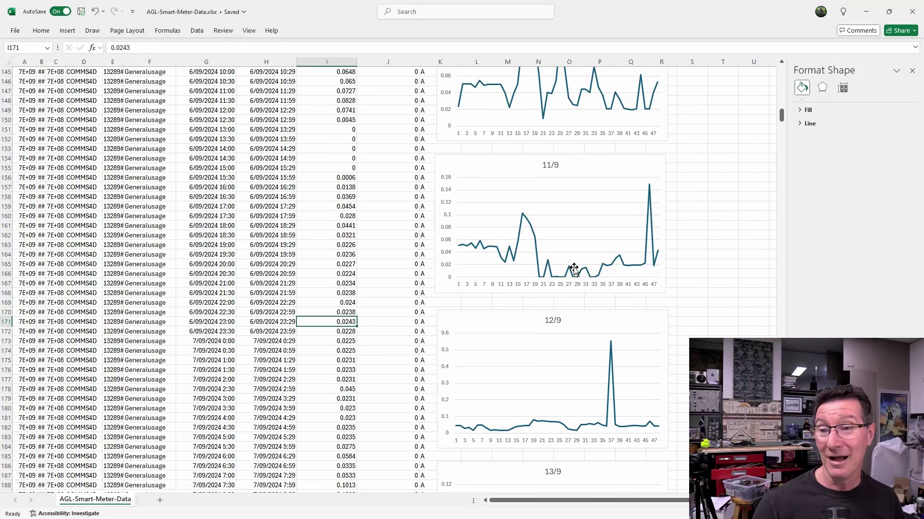
{"action": "scroll", "coordinate": [586, 299], "scroll_direction": "down", "scroll_amount": 11}
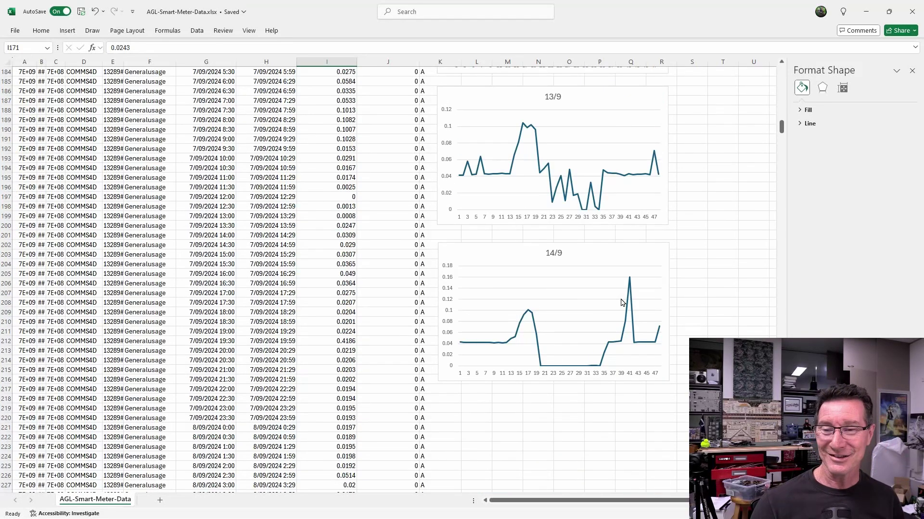
{"action": "scroll", "coordinate": [594, 301], "scroll_direction": "up", "scroll_amount": 4}
{"action": "scroll", "coordinate": [595, 298], "scroll_direction": "down", "scroll_amount": 3}
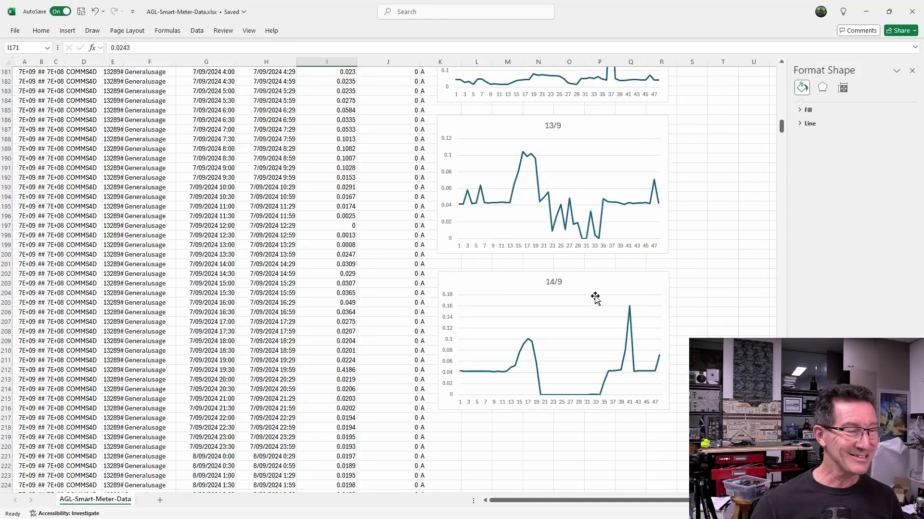
Return from the 14/9 chart to the 8/9 and 9/9 charts to view their usage curves.
{"action": "scroll", "coordinate": [595, 298], "scroll_direction": "up", "scroll_amount": 6}
{"action": "scroll", "coordinate": [595, 298], "scroll_direction": "up", "scroll_amount": 20}
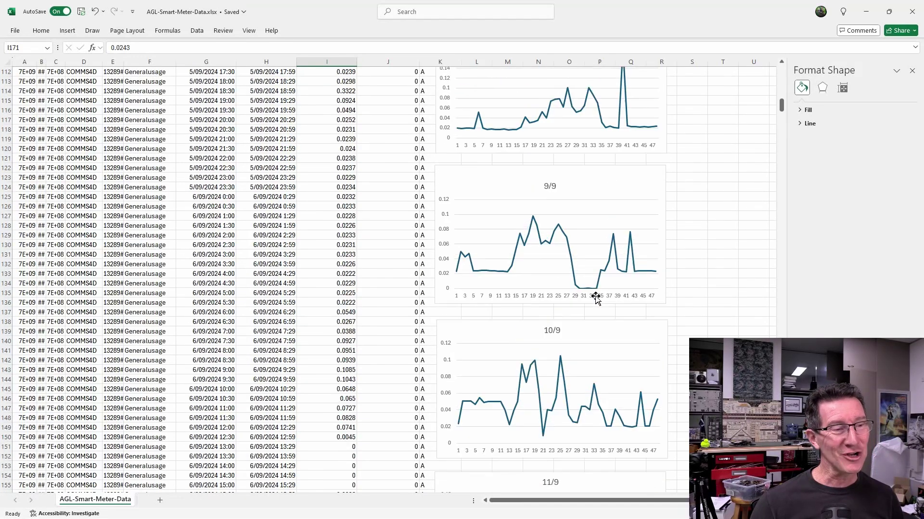
{"action": "scroll", "coordinate": [596, 298], "scroll_direction": "up", "scroll_amount": 1}
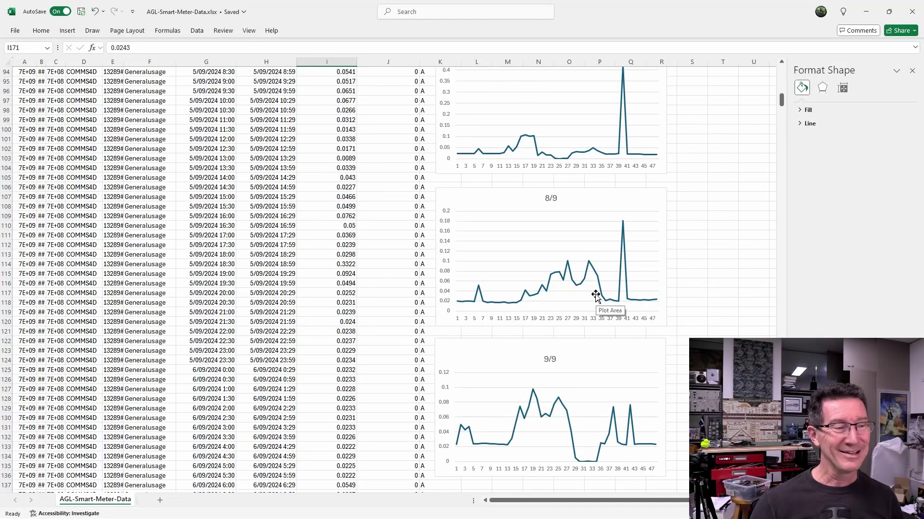
Go back from the 8/9 chart through the earlier days to the 4/9 usage chart.
{"action": "scroll", "coordinate": [625, 207], "scroll_direction": "up", "scroll_amount": 12}
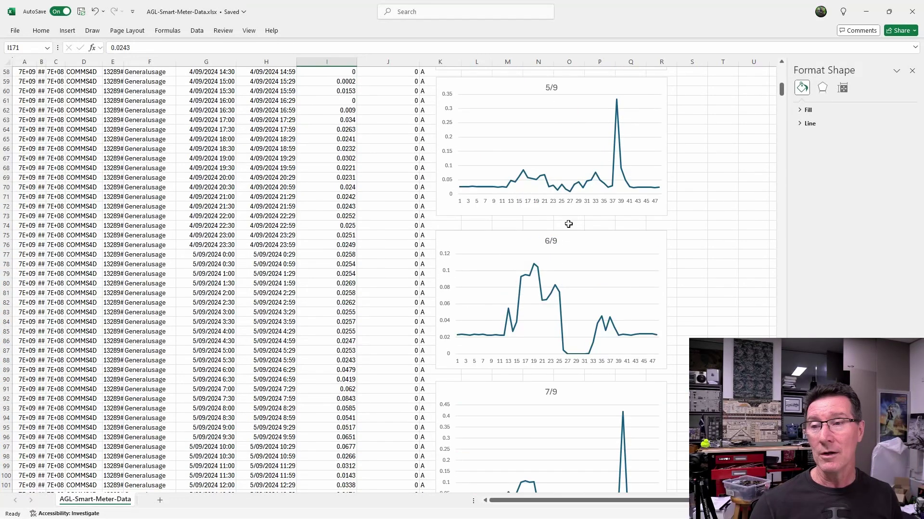
{"action": "scroll", "coordinate": [598, 229], "scroll_direction": "up", "scroll_amount": 3}
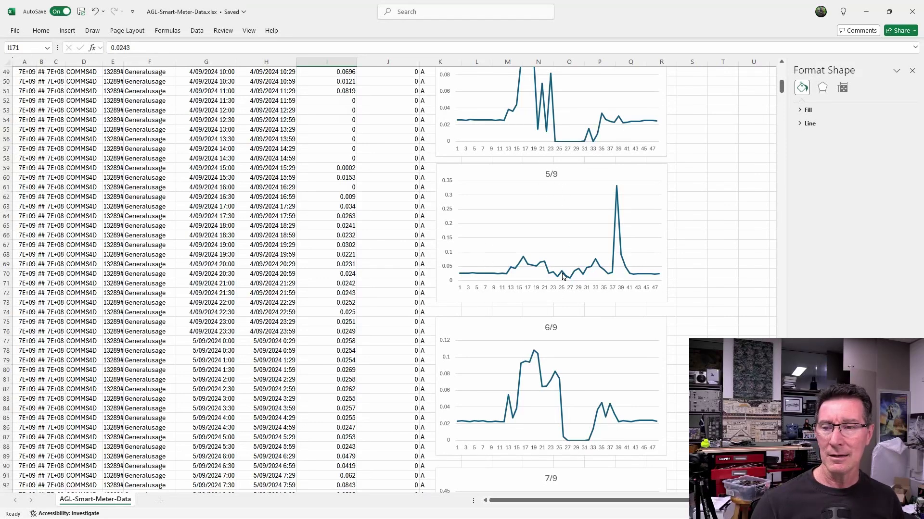
{"action": "scroll", "coordinate": [567, 244], "scroll_direction": "up", "scroll_amount": 10}
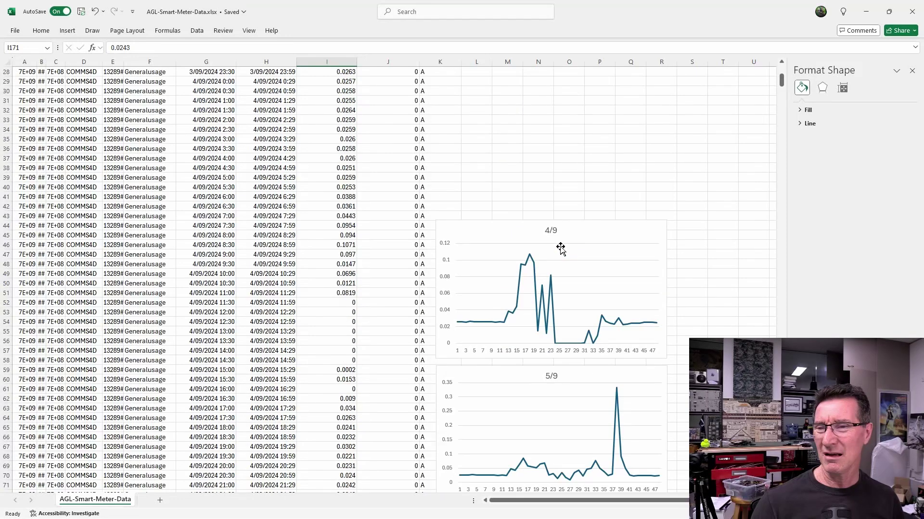
Compare the evening usage spikes in the daily charts from 5/9 through 8/9.
{"action": "scroll", "coordinate": [563, 254], "scroll_direction": "down", "scroll_amount": 7}
{"action": "scroll", "coordinate": [567, 258], "scroll_direction": "down", "scroll_amount": 5}
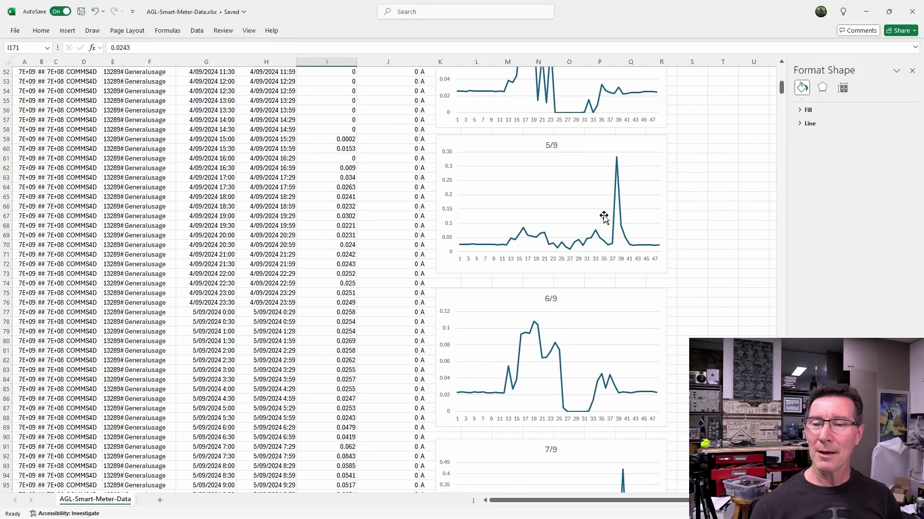
{"action": "scroll", "coordinate": [616, 206], "scroll_direction": "down", "scroll_amount": 1}
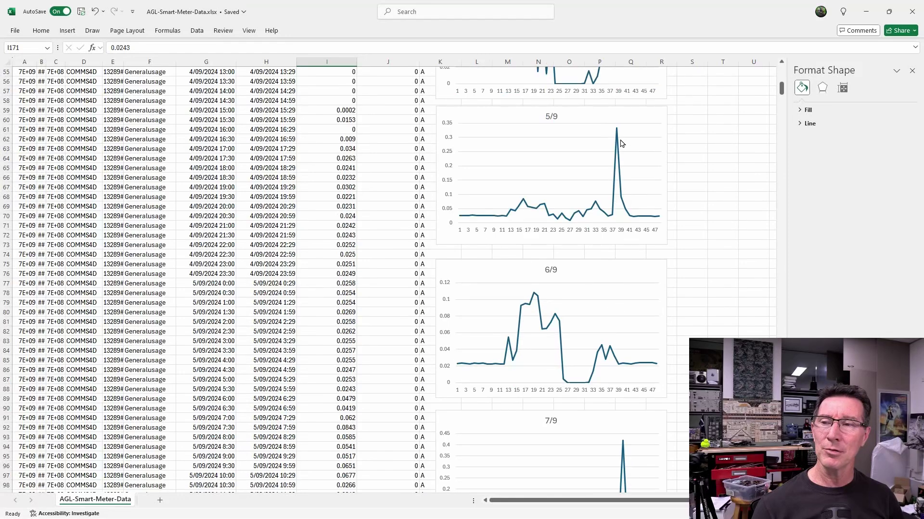
{"action": "scroll", "coordinate": [620, 289], "scroll_direction": "down", "scroll_amount": 5}
{"action": "scroll", "coordinate": [630, 360], "scroll_direction": "down", "scroll_amount": 10}
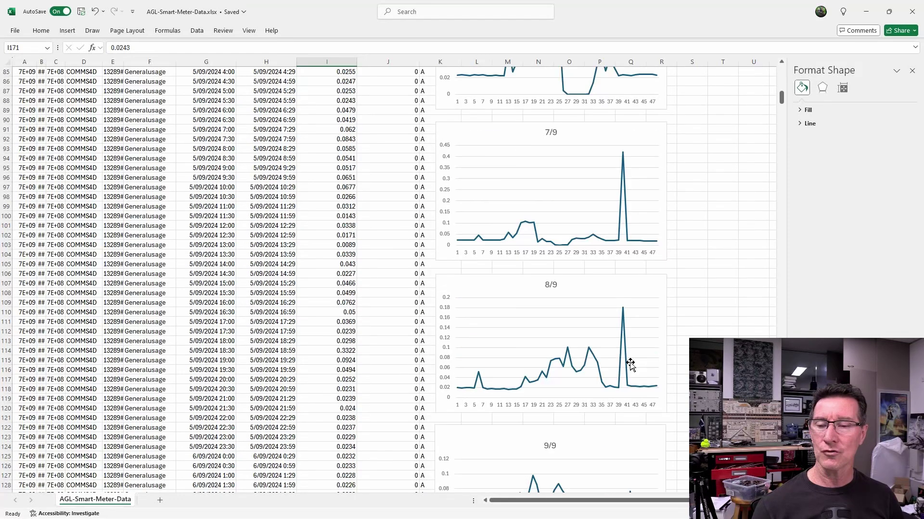